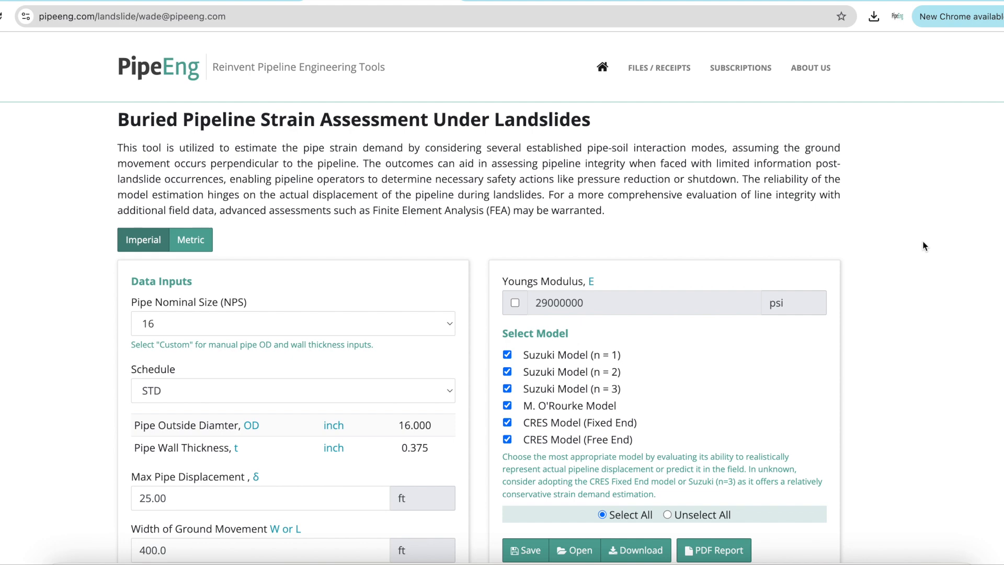
Switch the unit system to Metric and then back to Imperial
{"action": "scroll", "coordinate": [924, 245], "scroll_direction": "down", "scroll_amount": 2}
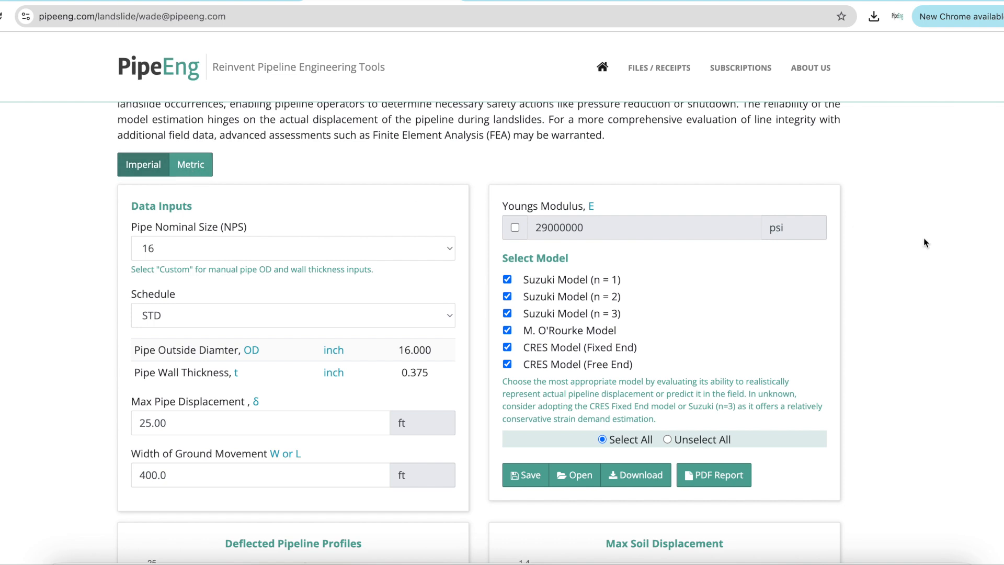
{"action": "left_click", "coordinate": [205, 168]}
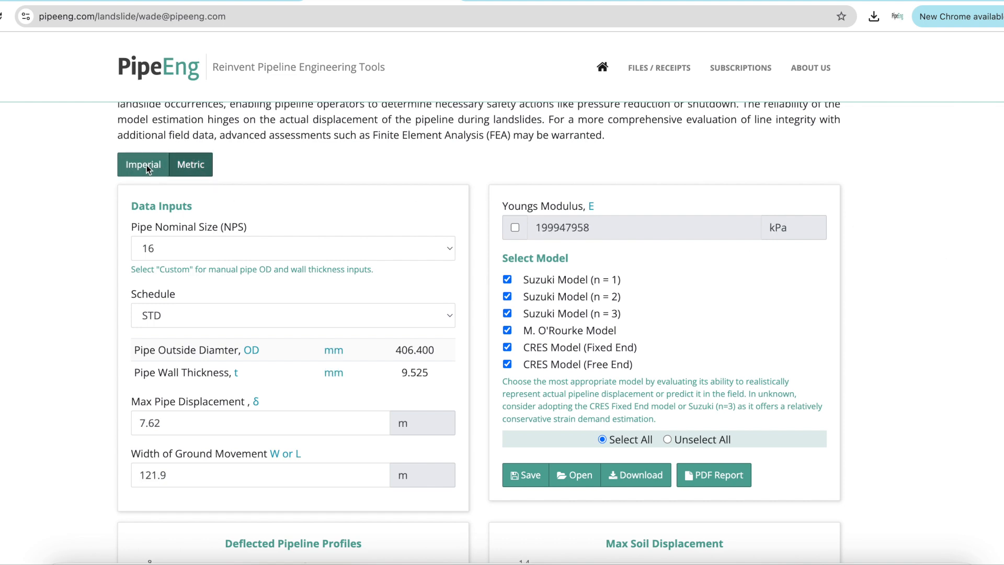
{"action": "left_click", "coordinate": [146, 165]}
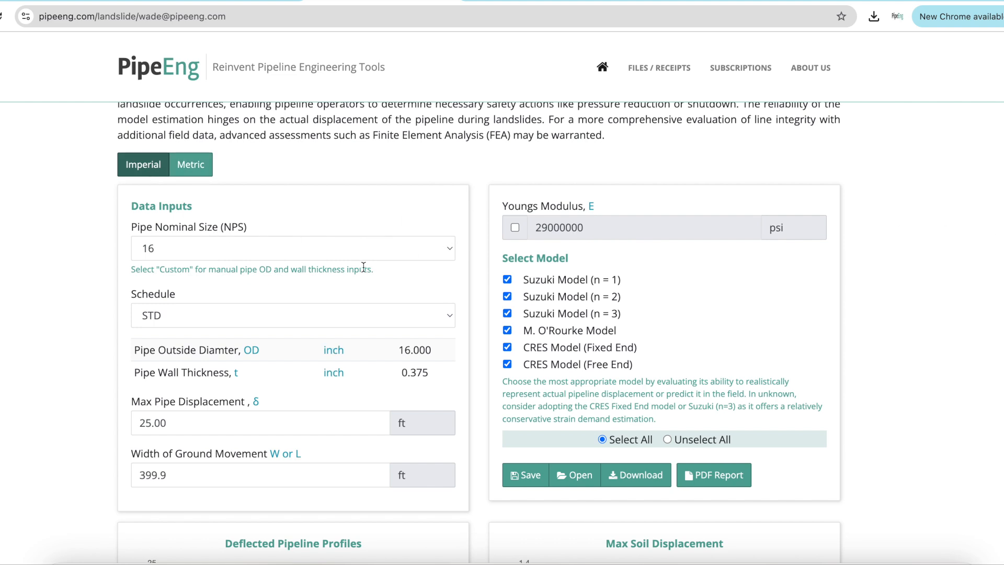
Set the pipe nominal size (NPS) to 8
{"action": "scroll", "coordinate": [398, 253], "scroll_direction": "down", "scroll_amount": 1}
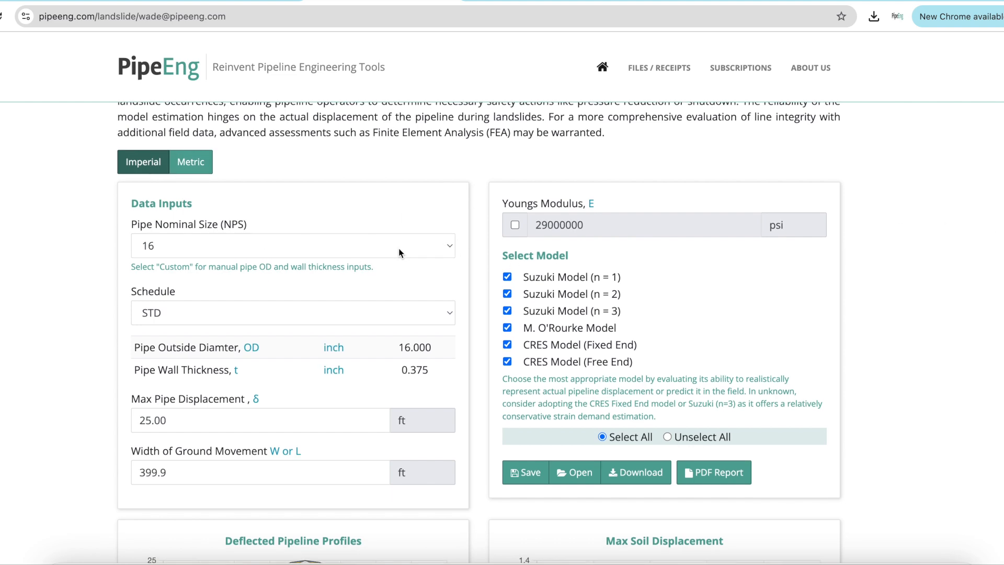
{"action": "scroll", "coordinate": [398, 249], "scroll_direction": "down", "scroll_amount": 2}
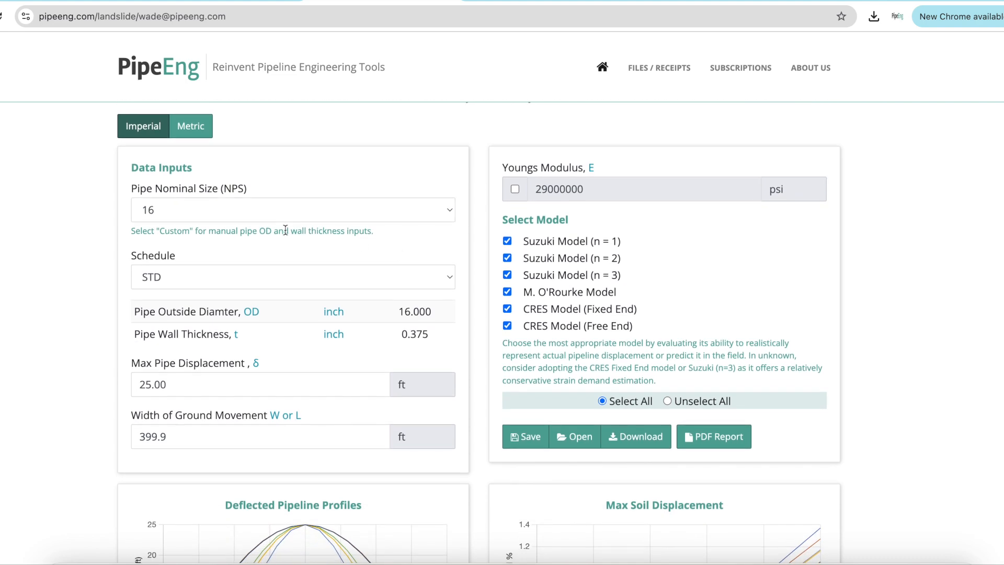
{"action": "left_click", "coordinate": [333, 215]}
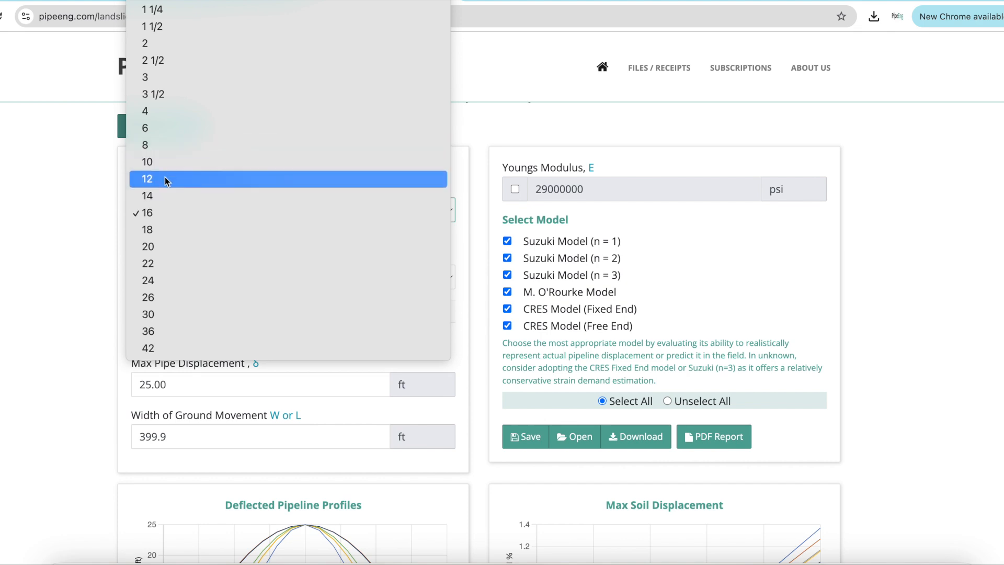
{"action": "left_click", "coordinate": [173, 147]}
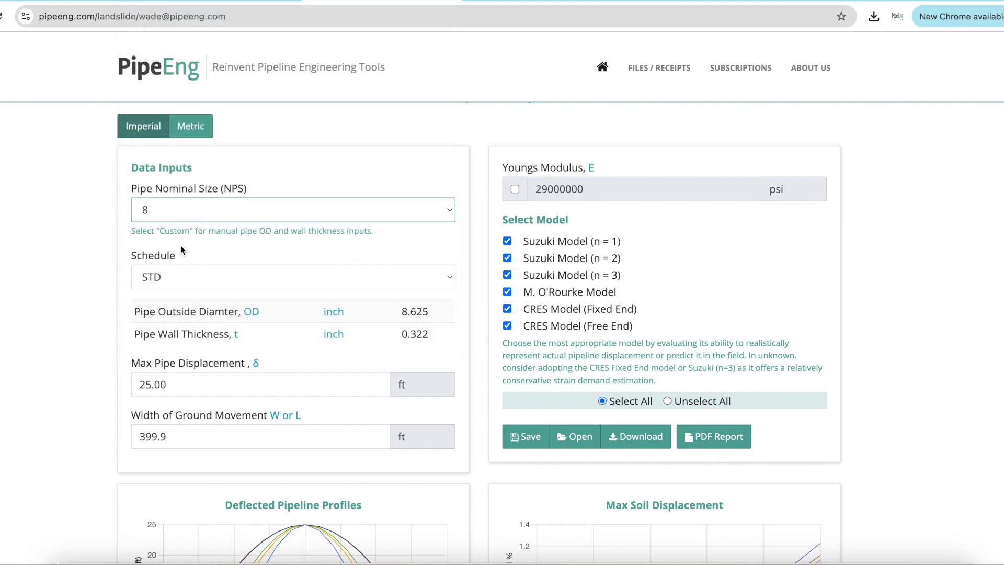
Set the pipe schedule to 40, trying 80 before returning to 40
{"action": "left_click", "coordinate": [178, 275]}
{"action": "left_click", "coordinate": [183, 301]}
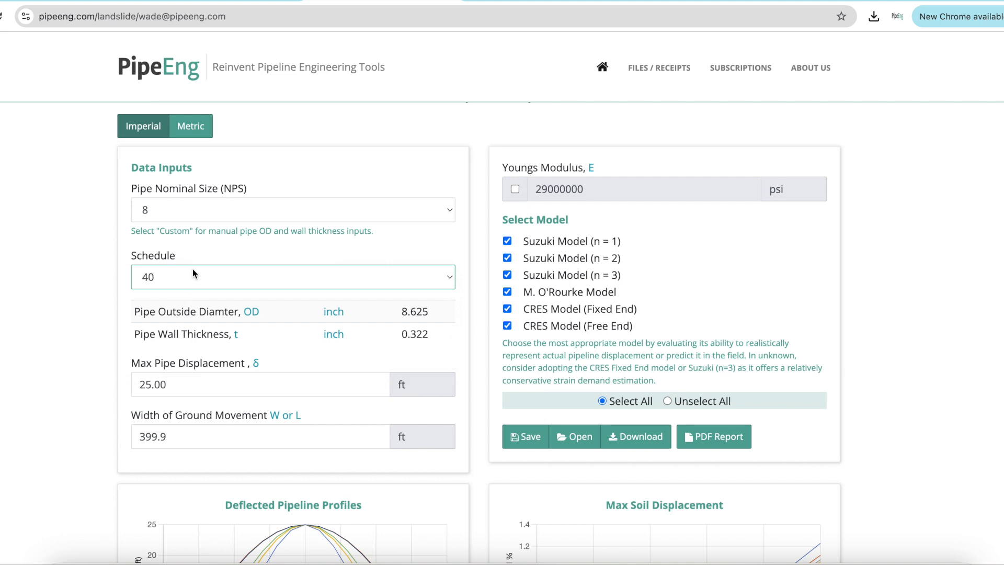
{"action": "left_click", "coordinate": [193, 269]}
{"action": "left_click", "coordinate": [184, 306]}
{"action": "left_click", "coordinate": [81, 300]}
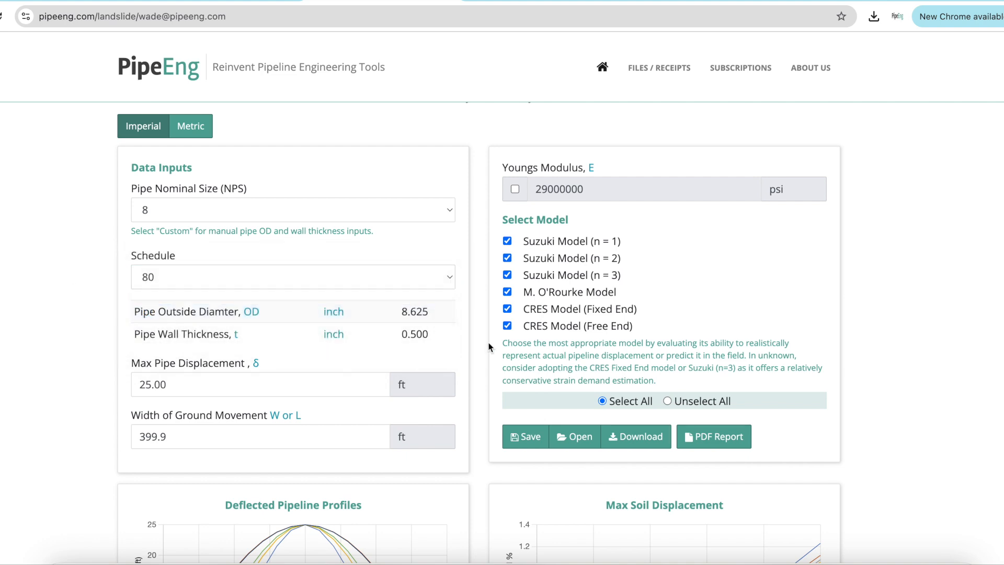
{"action": "left_click", "coordinate": [231, 275]}
{"action": "left_click", "coordinate": [218, 247]}
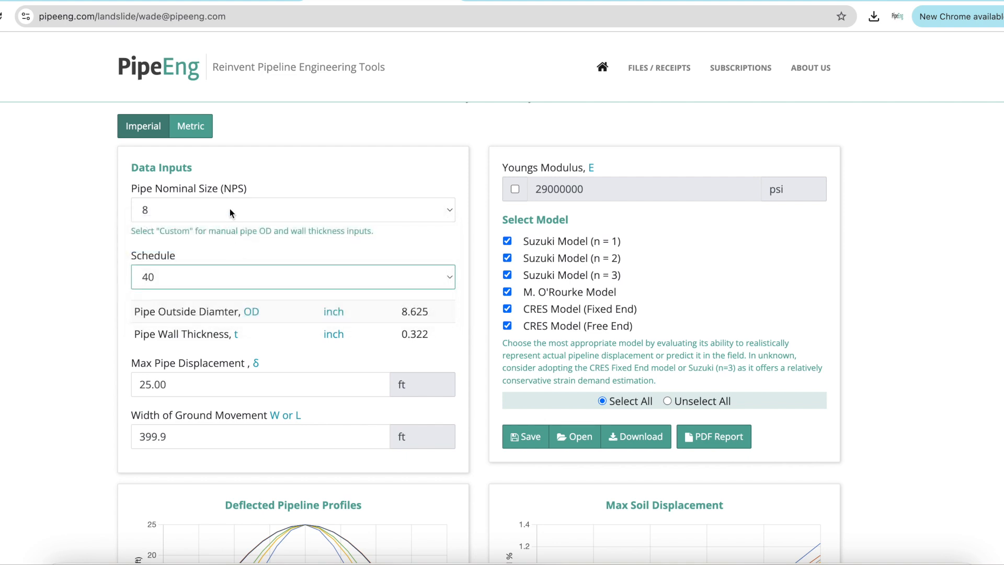
Change the pipe nominal size to Custom for manual diameter and wall thickness inputs
{"action": "left_click", "coordinate": [230, 208]}
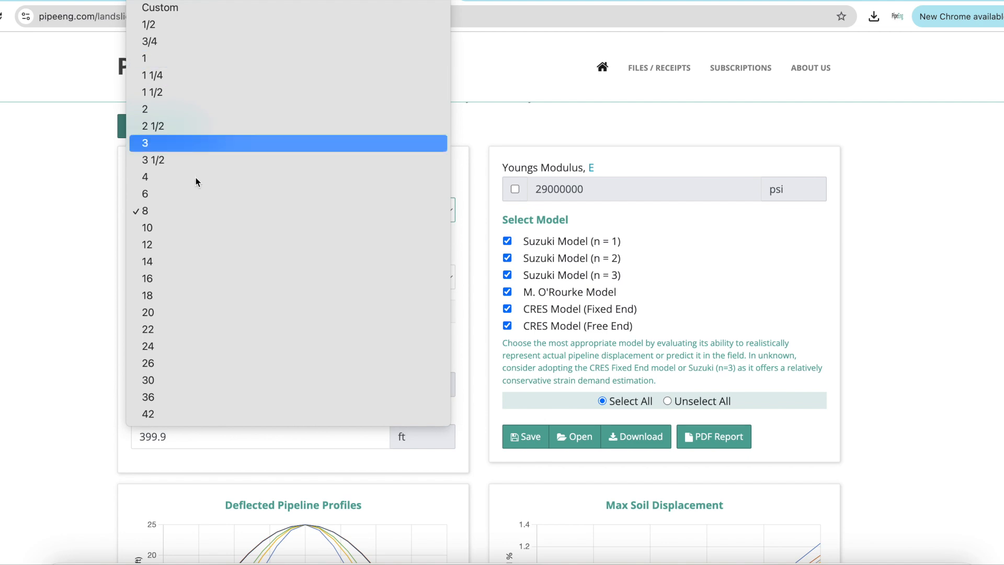
{"action": "left_click", "coordinate": [192, 211]}
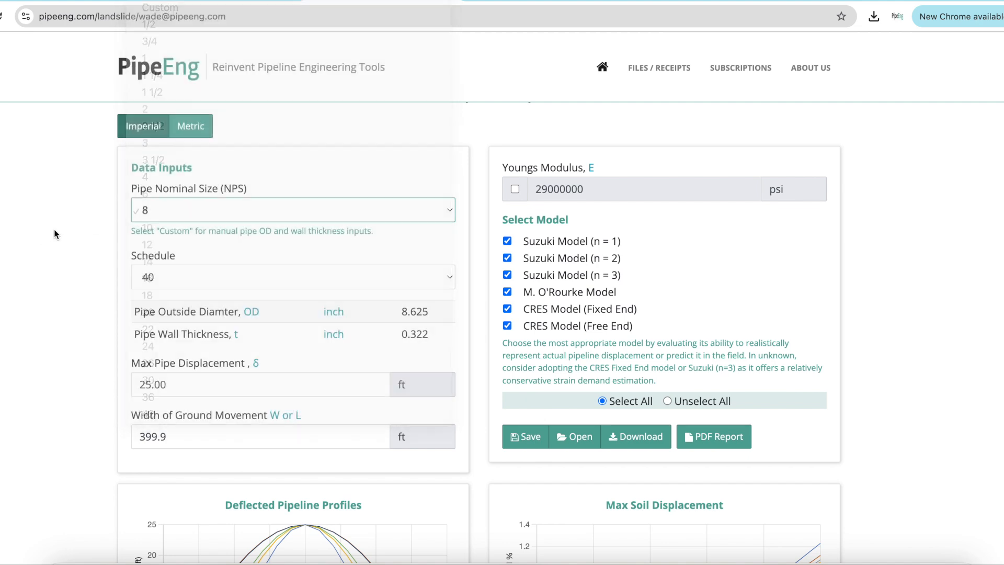
{"action": "left_click", "coordinate": [194, 216]}
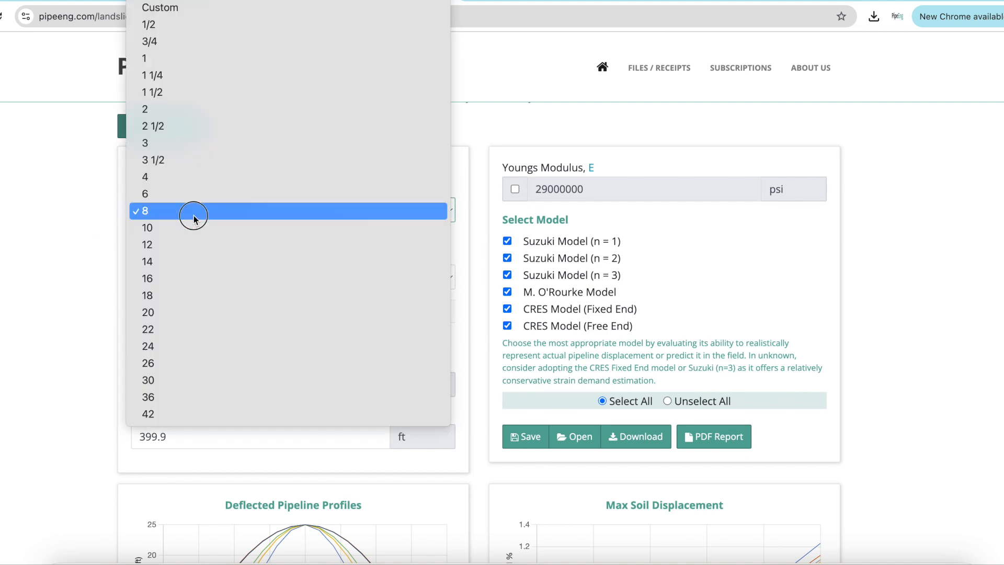
{"action": "left_click", "coordinate": [175, 7]}
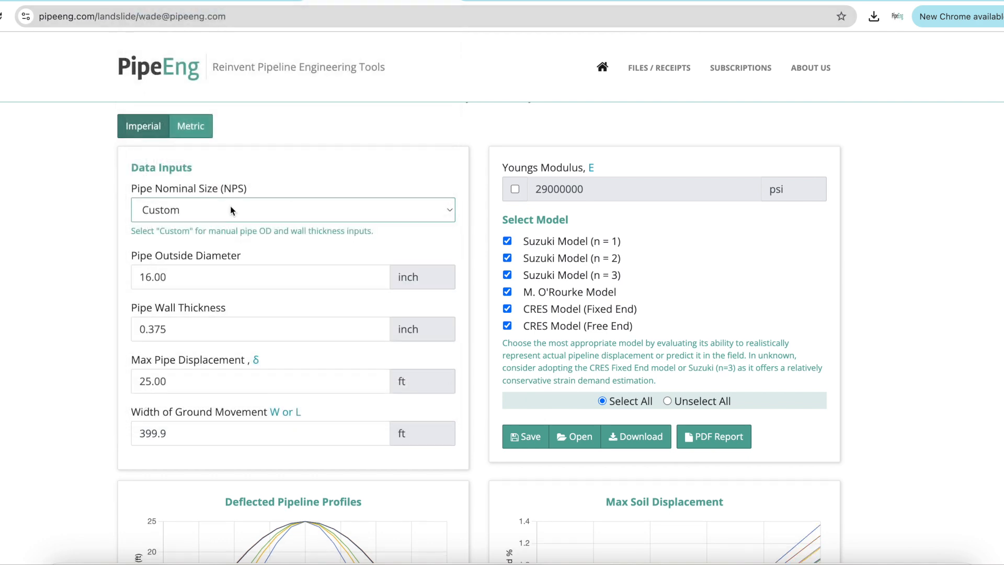
Set the pipe outside diameter to 12.75 inches
{"action": "left_click_drag", "start_coordinate": [182, 277], "coordinate": [13, 260]}
{"action": "left_click", "coordinate": [200, 281]}
{"action": "type", "text": "12.75"}
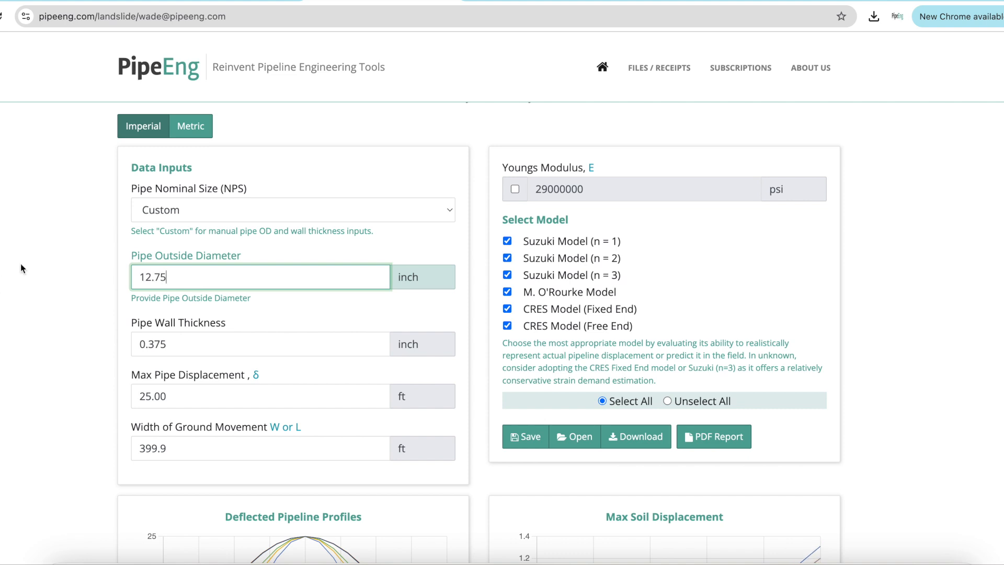
{"action": "left_click", "coordinate": [41, 262]}
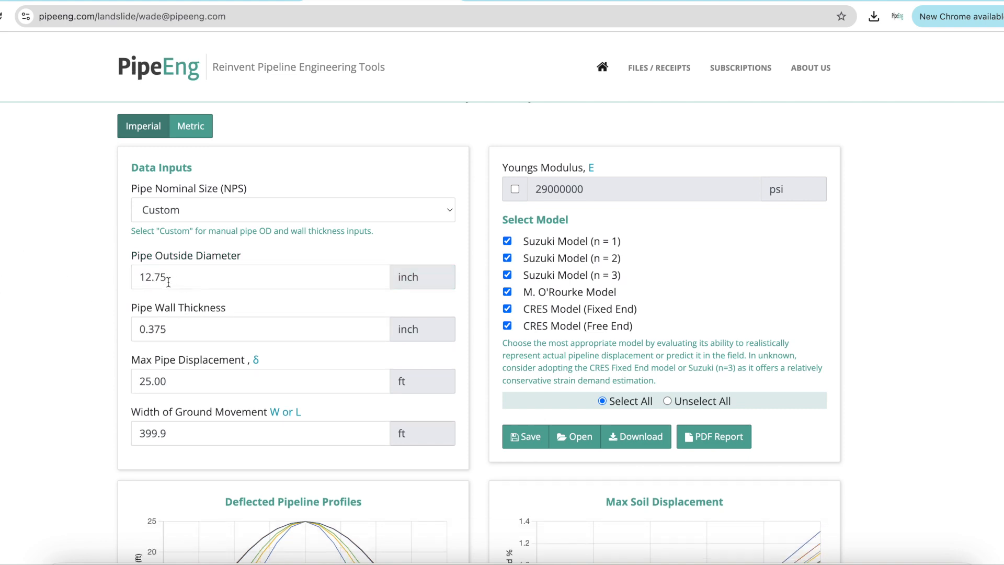
Set the pipe wall thickness to 0.25 inches
{"action": "left_click_drag", "start_coordinate": [178, 333], "coordinate": [76, 319]}
{"action": "type", "text": "0."}
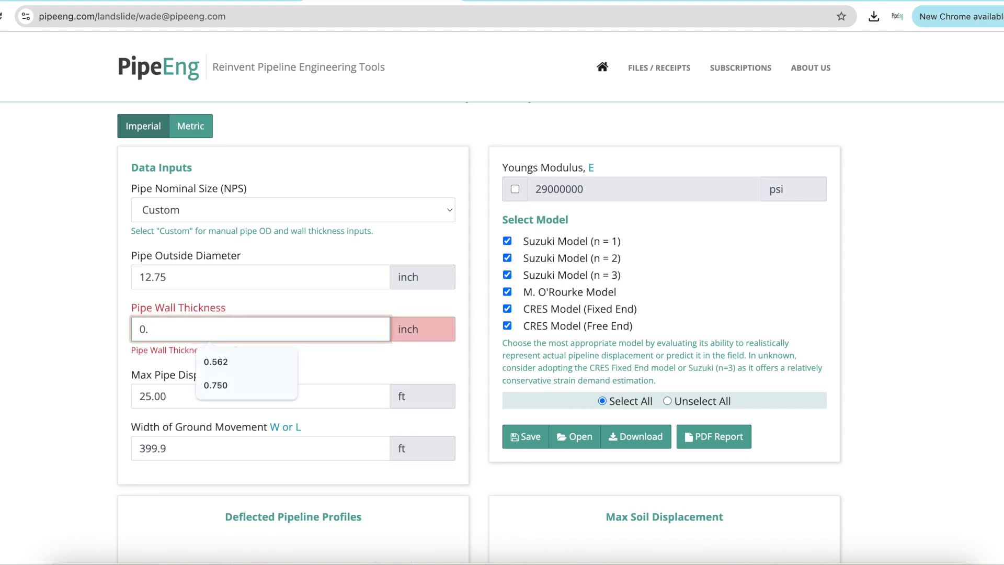
{"action": "type", "text": "25"}
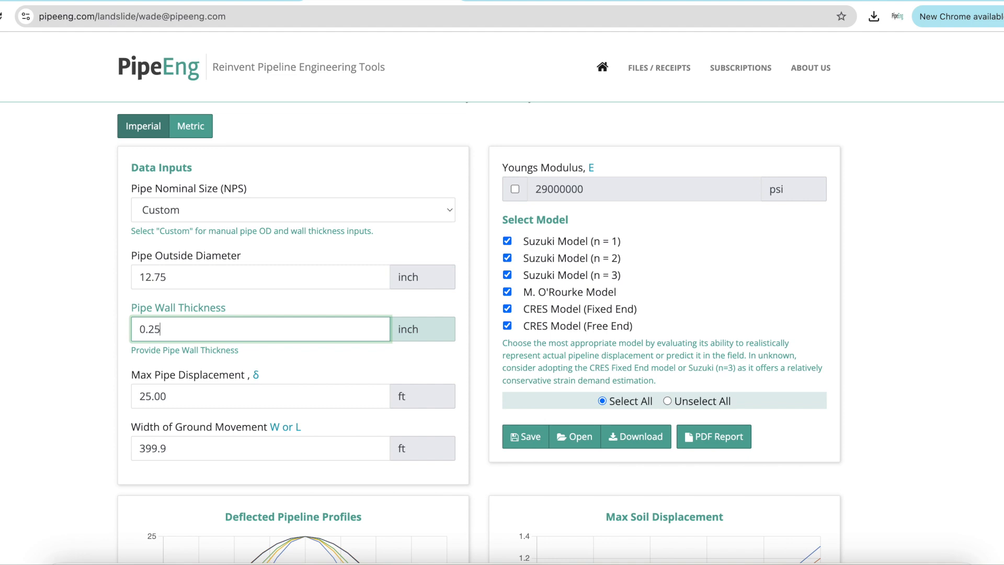
{"action": "left_click", "coordinate": [53, 310]}
Set the max pipe displacement to 20 ft
{"action": "scroll", "coordinate": [66, 306], "scroll_direction": "down", "scroll_amount": 1}
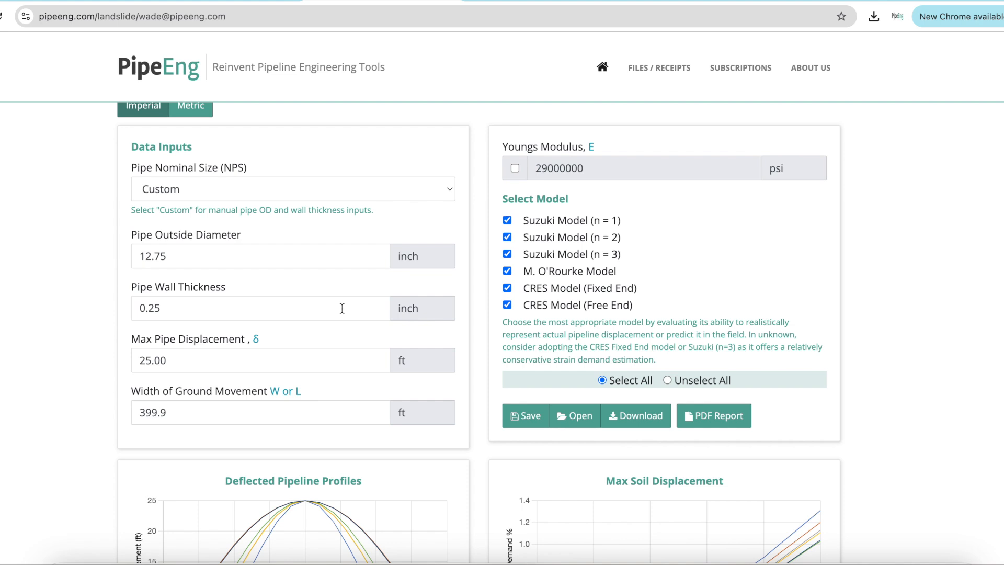
{"action": "scroll", "coordinate": [923, 291], "scroll_direction": "down", "scroll_amount": 1}
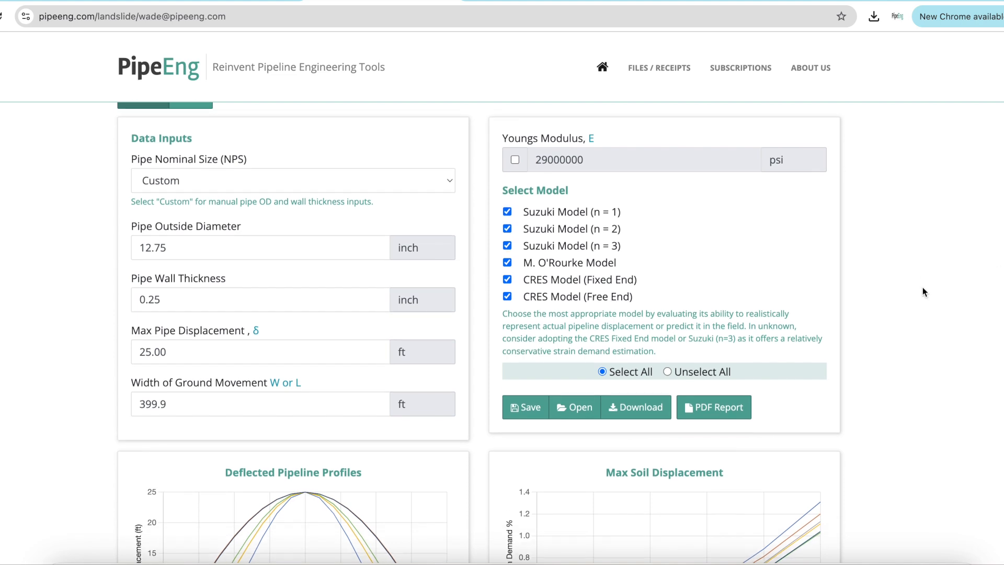
{"action": "scroll", "coordinate": [290, 317], "scroll_direction": "down", "scroll_amount": 3}
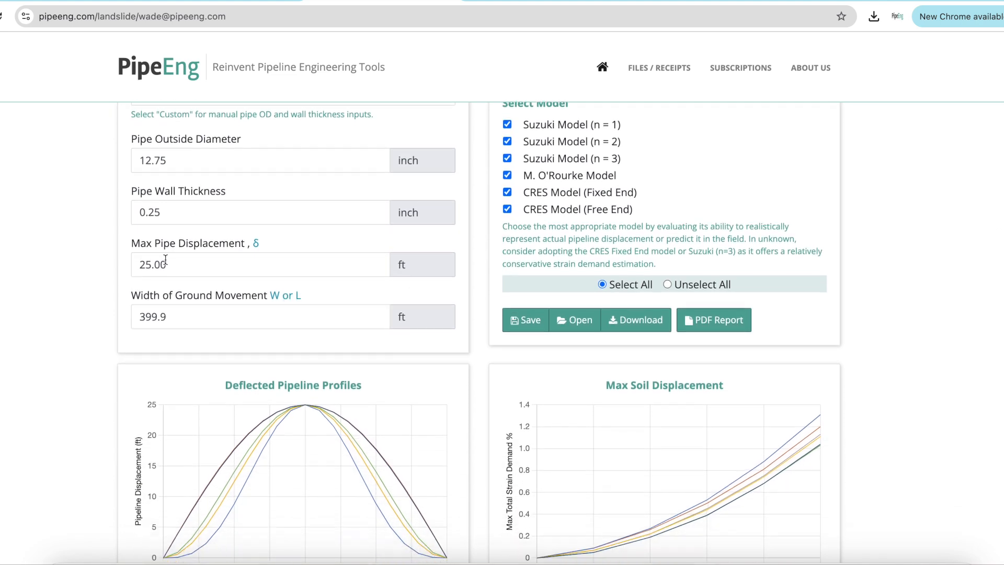
{"action": "left_click", "coordinate": [197, 264]}
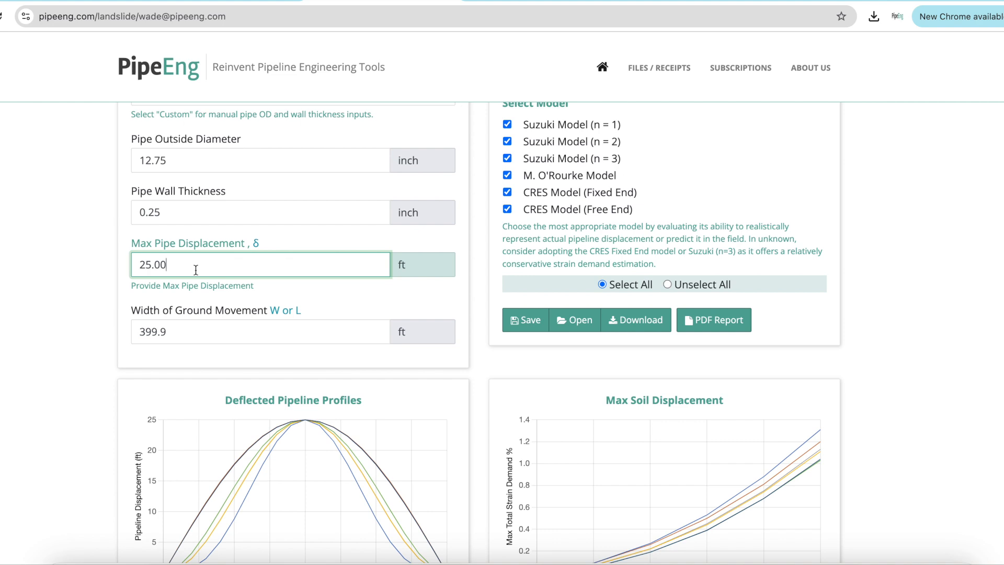
{"action": "scroll", "coordinate": [314, 298], "scroll_direction": "down", "scroll_amount": 1}
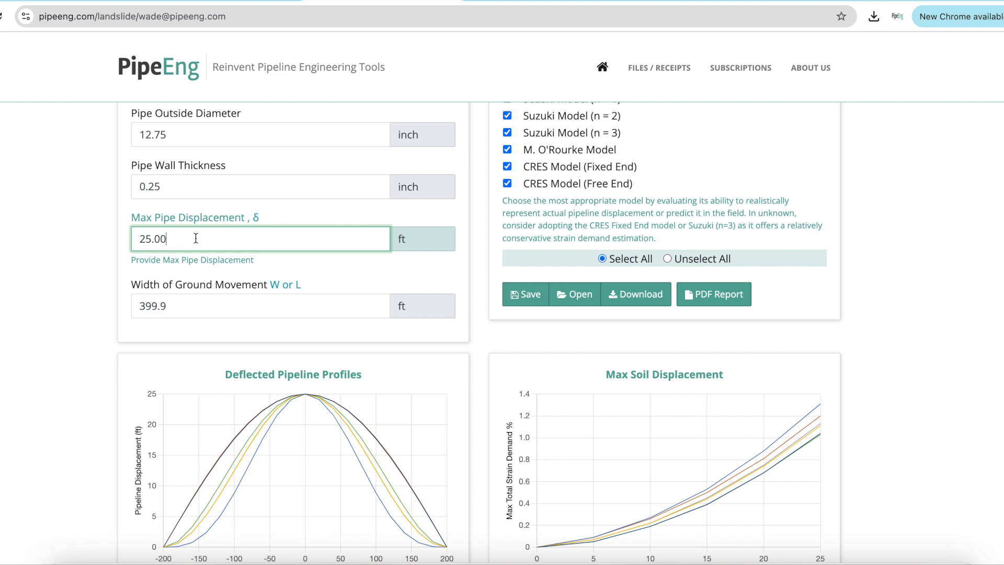
{"action": "left_click_drag", "start_coordinate": [193, 240], "coordinate": [27, 218]}
{"action": "type", "text": "20"}
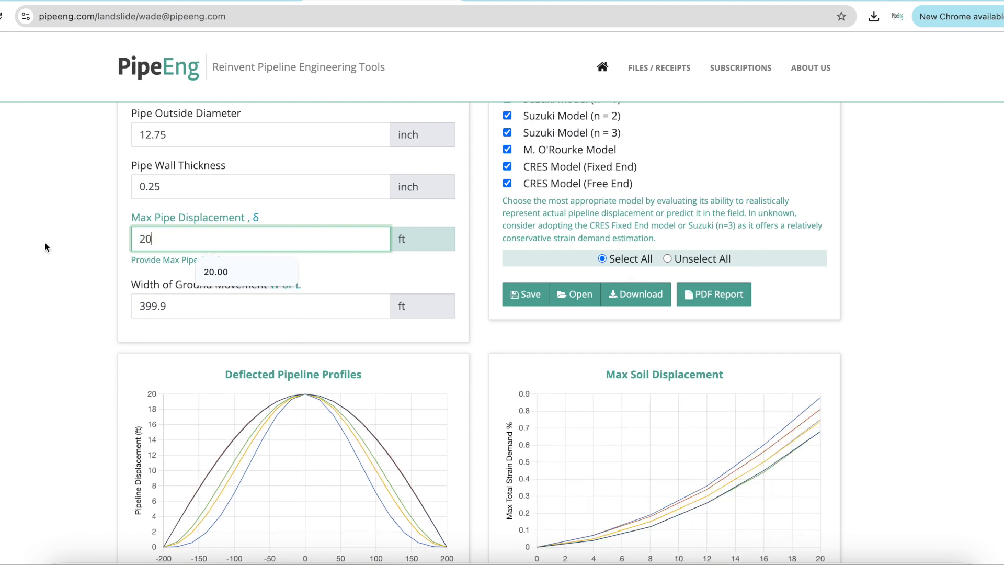
{"action": "left_click", "coordinate": [87, 251]}
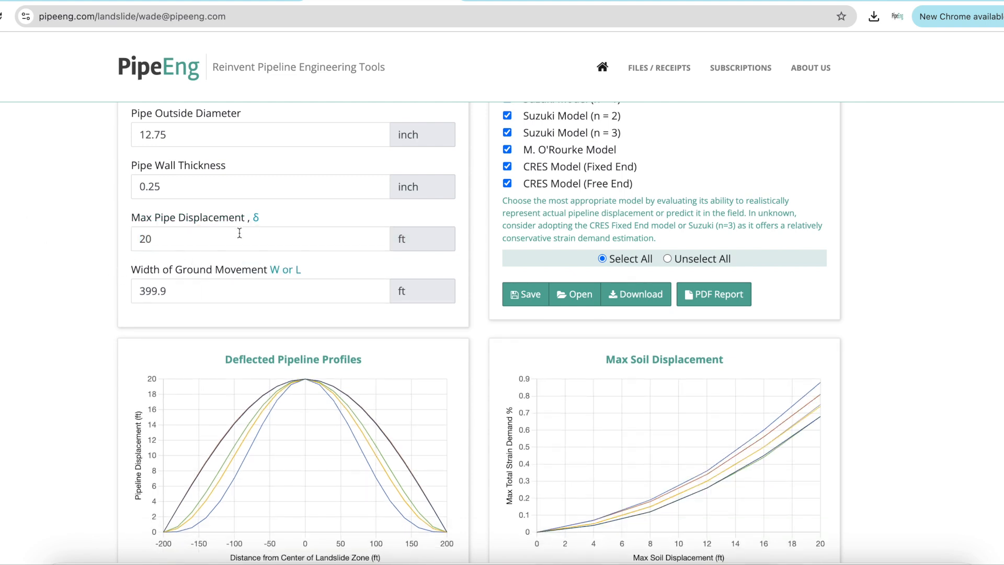
Set the width of ground movement to 350 ft
{"action": "left_click", "coordinate": [192, 285]}
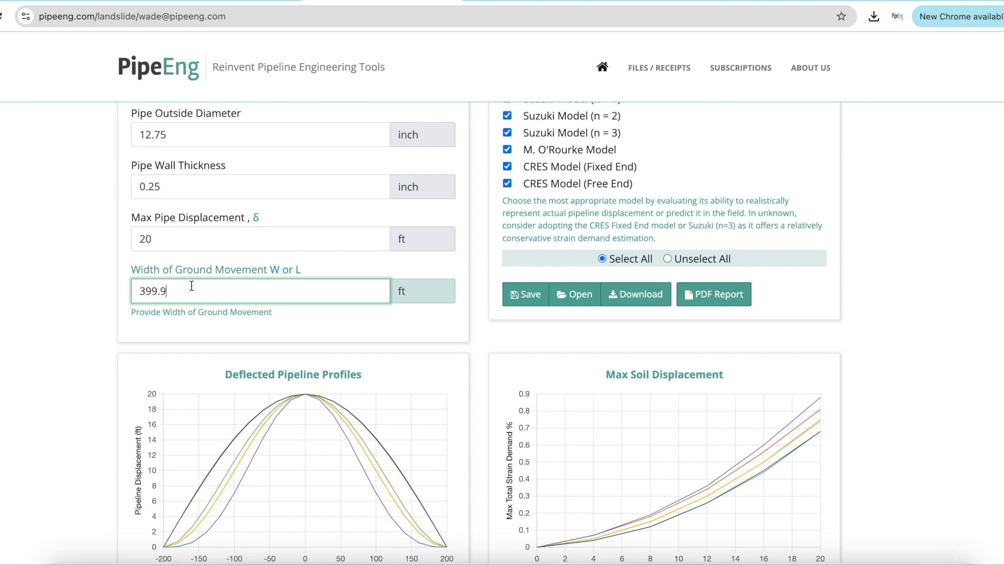
{"action": "left_click_drag", "start_coordinate": [192, 285], "coordinate": [64, 287]}
{"action": "type", "text": "350"}
{"action": "left_click", "coordinate": [16, 270]}
Enable a custom Young's modulus and set it to 30000000 psi
{"action": "scroll", "coordinate": [922, 286], "scroll_direction": "up", "scroll_amount": 1}
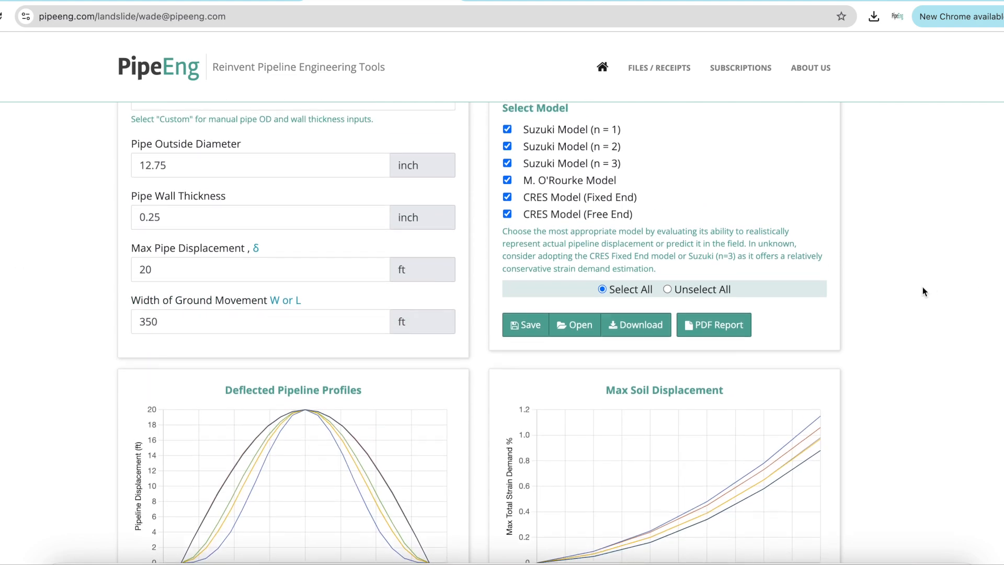
{"action": "scroll", "coordinate": [922, 291], "scroll_direction": "up", "scroll_amount": 3}
{"action": "scroll", "coordinate": [922, 291], "scroll_direction": "down", "scroll_amount": 3}
{"action": "scroll", "coordinate": [922, 291], "scroll_direction": "up", "scroll_amount": 2}
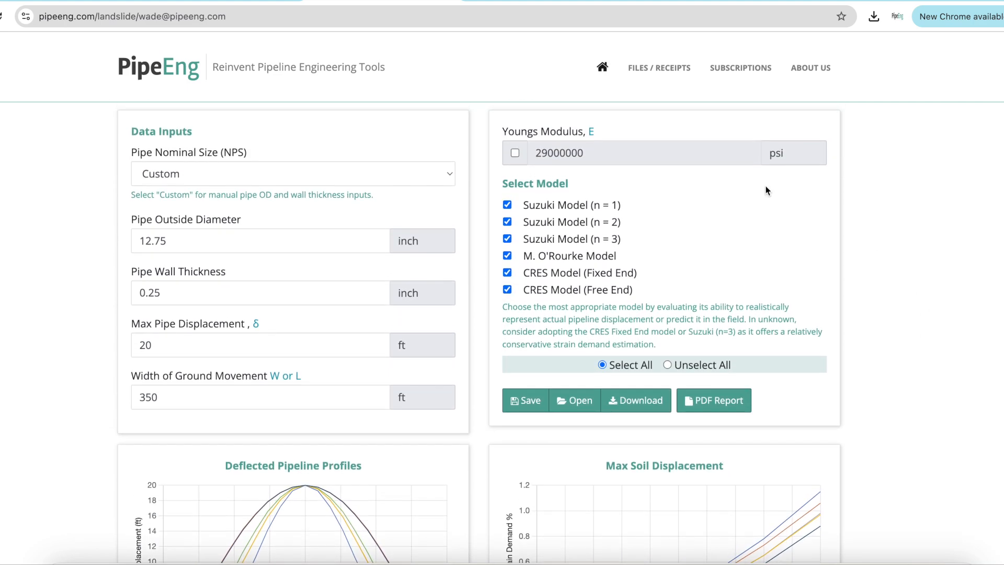
{"action": "left_click", "coordinate": [515, 154]}
{"action": "left_click_drag", "start_coordinate": [545, 155], "coordinate": [527, 154]}
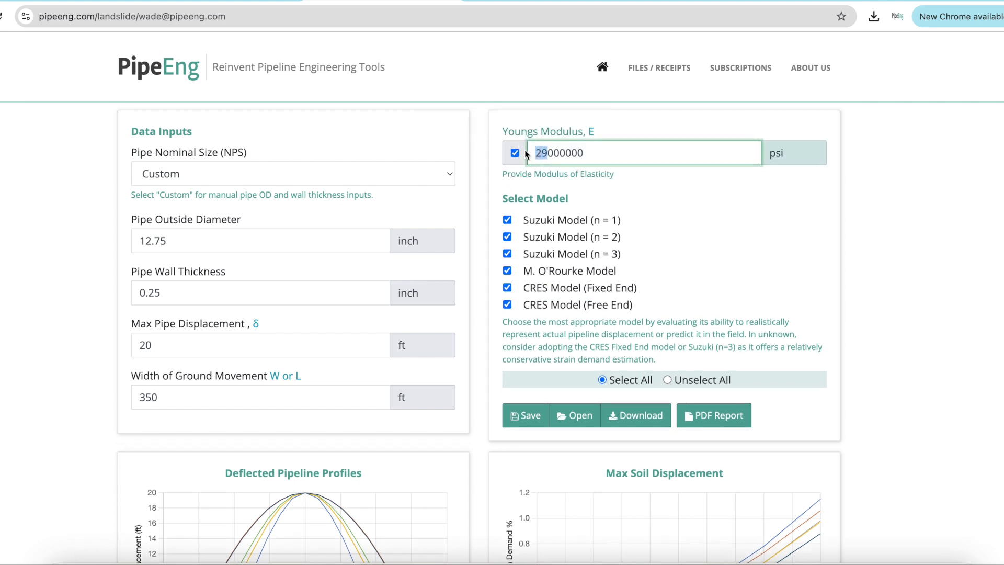
{"action": "type", "text": "30"}
{"action": "left_click", "coordinate": [886, 217]}
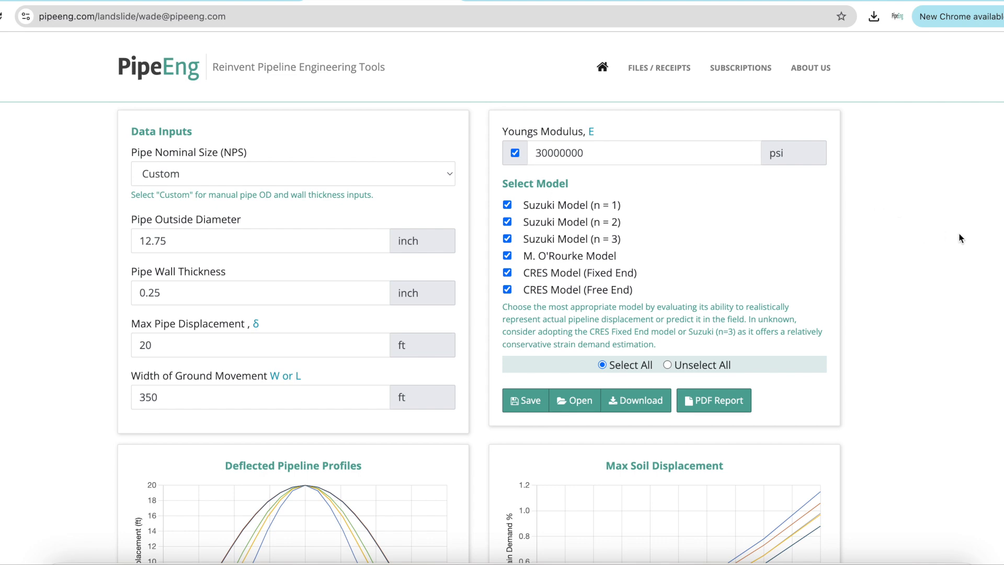
Review the Deflected Pipeline Profiles and Max Soil Displacement charts for the selected models
{"action": "scroll", "coordinate": [591, 185], "scroll_direction": "down", "scroll_amount": 1}
{"action": "scroll", "coordinate": [671, 195], "scroll_direction": "down", "scroll_amount": 3}
{"action": "scroll", "coordinate": [671, 194], "scroll_direction": "up", "scroll_amount": 2}
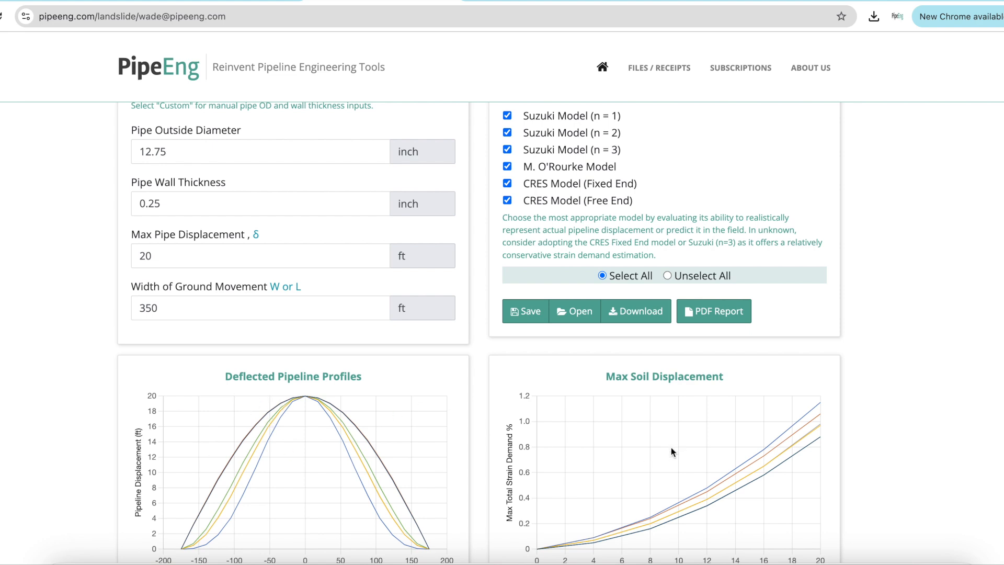
{"action": "scroll", "coordinate": [470, 441], "scroll_direction": "down", "scroll_amount": 1}
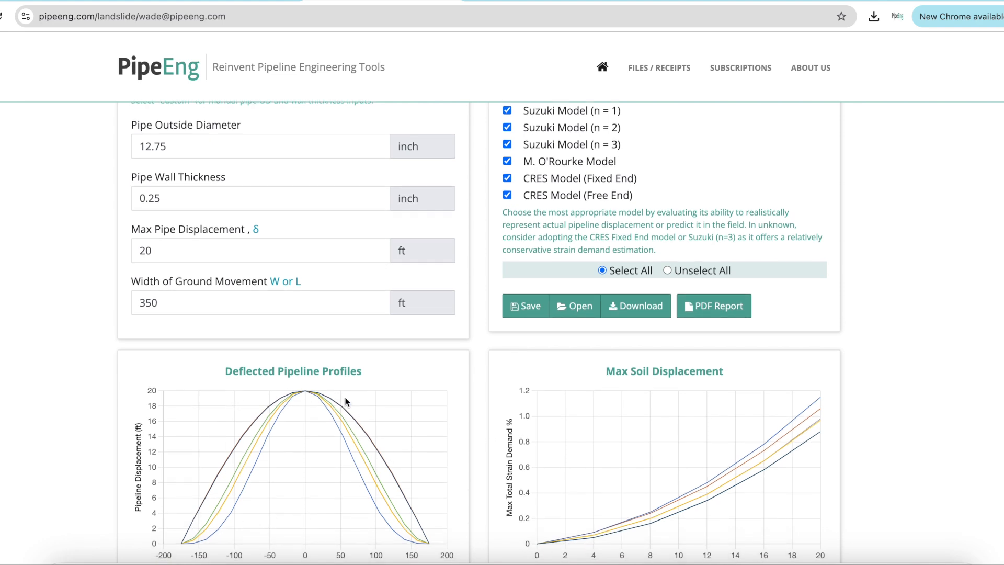
{"action": "scroll", "coordinate": [601, 142], "scroll_direction": "down", "scroll_amount": 1}
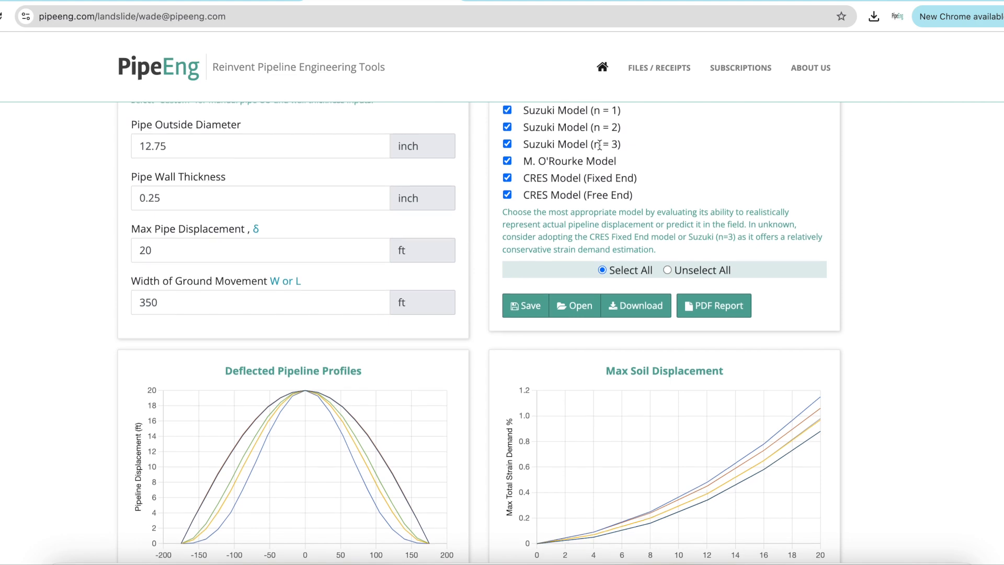
{"action": "scroll", "coordinate": [602, 144], "scroll_direction": "down", "scroll_amount": 2}
{"action": "scroll", "coordinate": [544, 147], "scroll_direction": "down", "scroll_amount": 4}
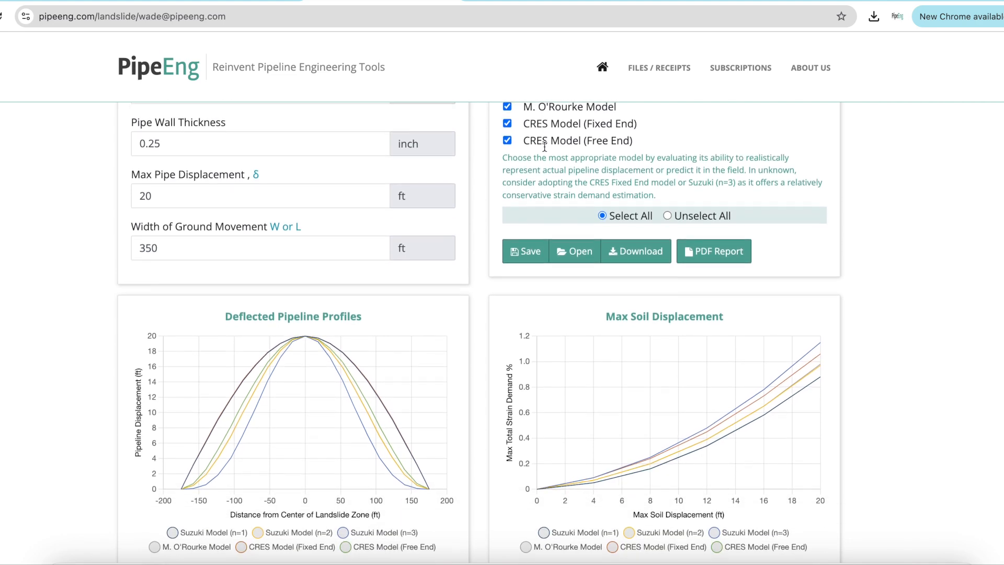
{"action": "scroll", "coordinate": [595, 246], "scroll_direction": "down", "scroll_amount": 1}
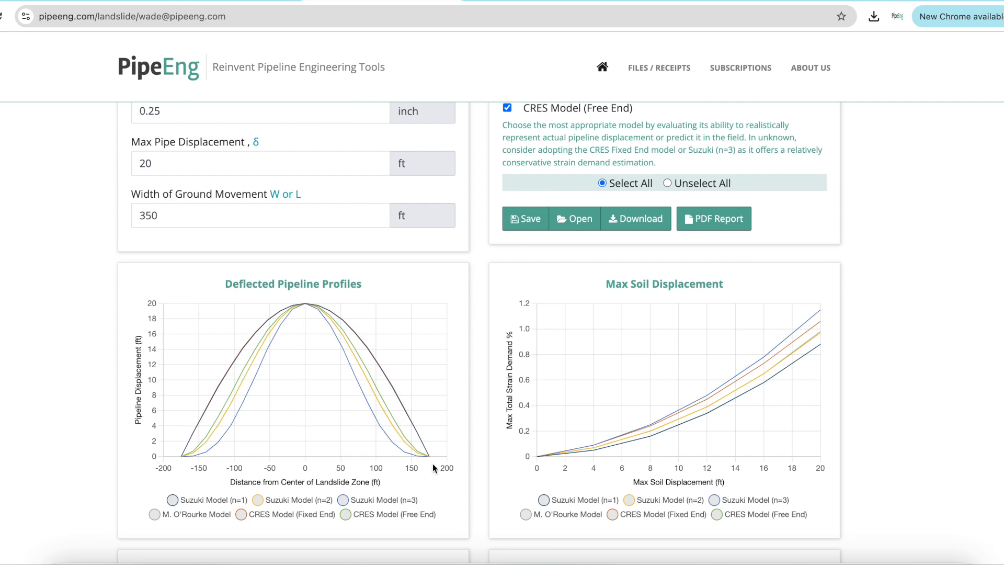
Toggle individual model curves on the Deflected Pipeline Profiles chart legend to compare them
{"action": "left_click", "coordinate": [199, 501]}
{"action": "double_click", "coordinate": [199, 501]}
{"action": "left_click", "coordinate": [283, 501]}
{"action": "left_click", "coordinate": [353, 503]}
{"action": "left_click", "coordinate": [354, 504]}
{"action": "left_click", "coordinate": [354, 504]}
{"action": "left_click", "coordinate": [365, 512]}
{"action": "left_click", "coordinate": [365, 512]}
{"action": "left_click", "coordinate": [319, 514]}
{"action": "left_click", "coordinate": [319, 513]}
{"action": "left_click", "coordinate": [319, 513]}
{"action": "left_click", "coordinate": [215, 513]}
{"action": "left_click", "coordinate": [215, 514]}
{"action": "left_click", "coordinate": [214, 515]}
{"action": "left_click", "coordinate": [214, 514]}
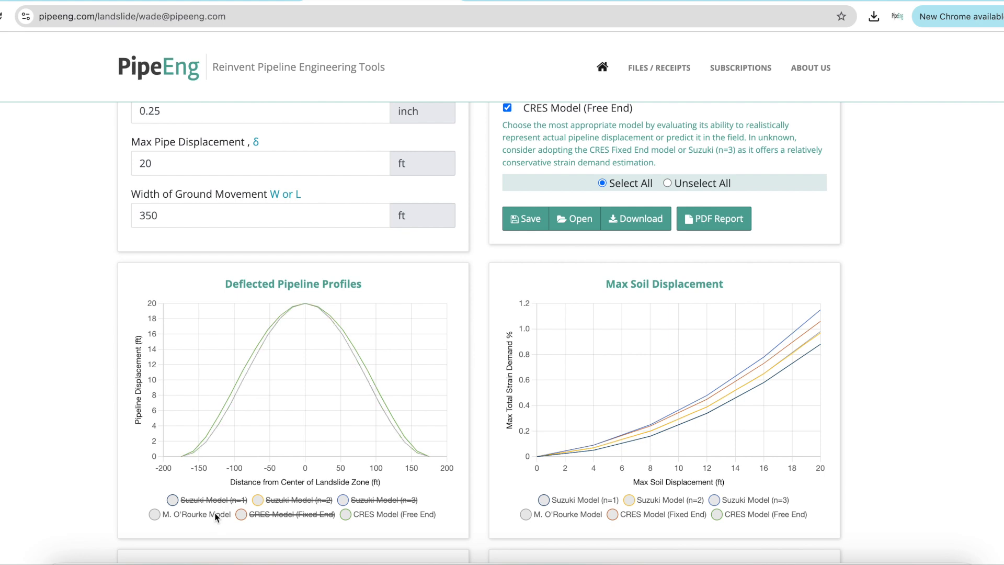
{"action": "left_click", "coordinate": [308, 514]}
{"action": "left_click", "coordinate": [367, 514]}
{"action": "left_click", "coordinate": [372, 499]}
Unselect all models, then select only Suzuki Model (n = 3) and CRES Model (Fixed End)
{"action": "scroll", "coordinate": [524, 460], "scroll_direction": "up", "scroll_amount": 1}
{"action": "scroll", "coordinate": [523, 459], "scroll_direction": "up", "scroll_amount": 5}
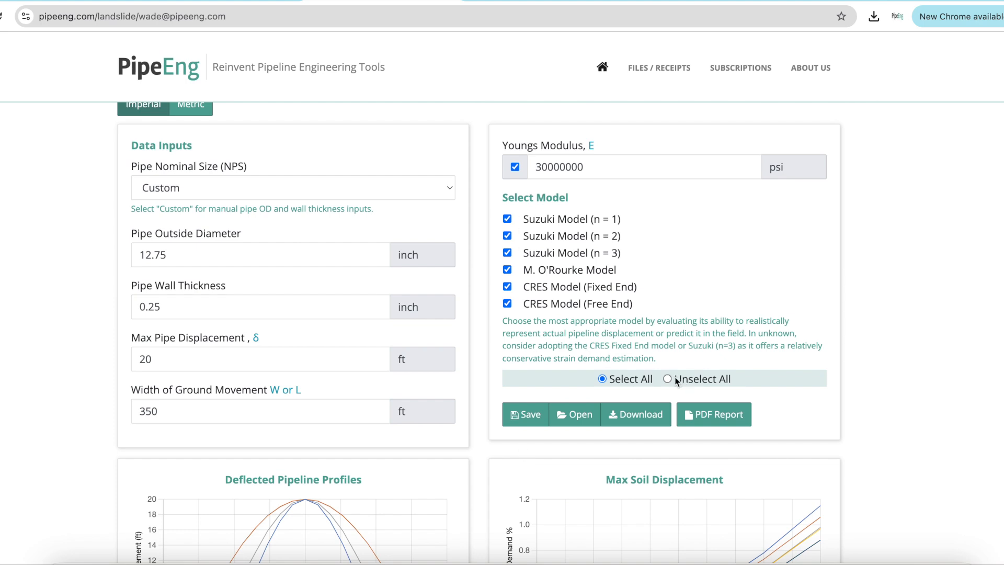
{"action": "scroll", "coordinate": [601, 304], "scroll_direction": "down", "scroll_amount": 1}
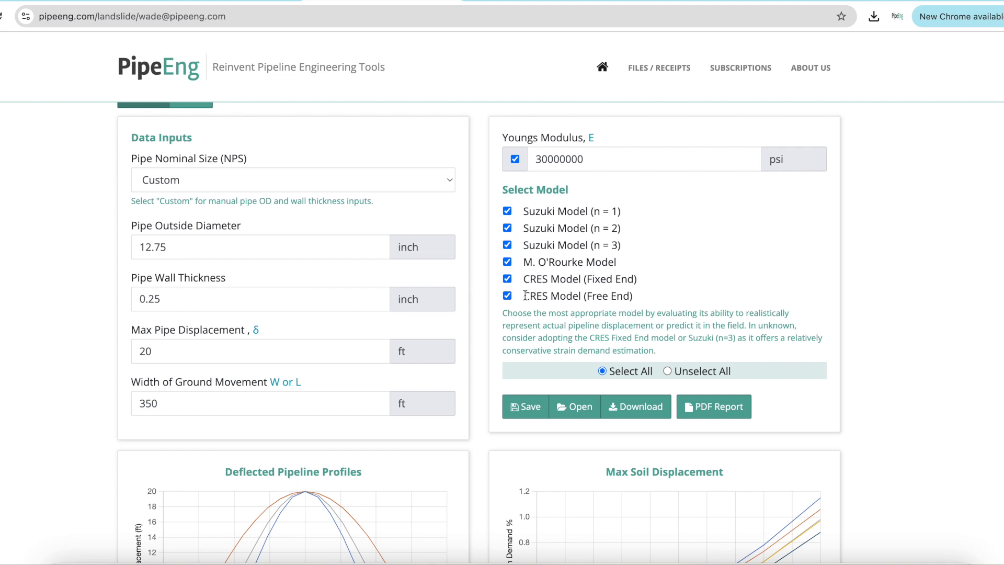
{"action": "left_click_drag", "start_coordinate": [528, 279], "coordinate": [660, 280]}
{"action": "left_click", "coordinate": [629, 267]}
{"action": "left_click_drag", "start_coordinate": [628, 250], "coordinate": [529, 246]}
{"action": "left_click", "coordinate": [640, 251]}
{"action": "left_click", "coordinate": [674, 370]}
{"action": "left_click", "coordinate": [504, 246]}
{"action": "left_click", "coordinate": [508, 281]}
Review the charts and strain tables for the Suzuki (n = 3) and CRES Fixed End models
{"action": "scroll", "coordinate": [876, 304], "scroll_direction": "down", "scroll_amount": 3}
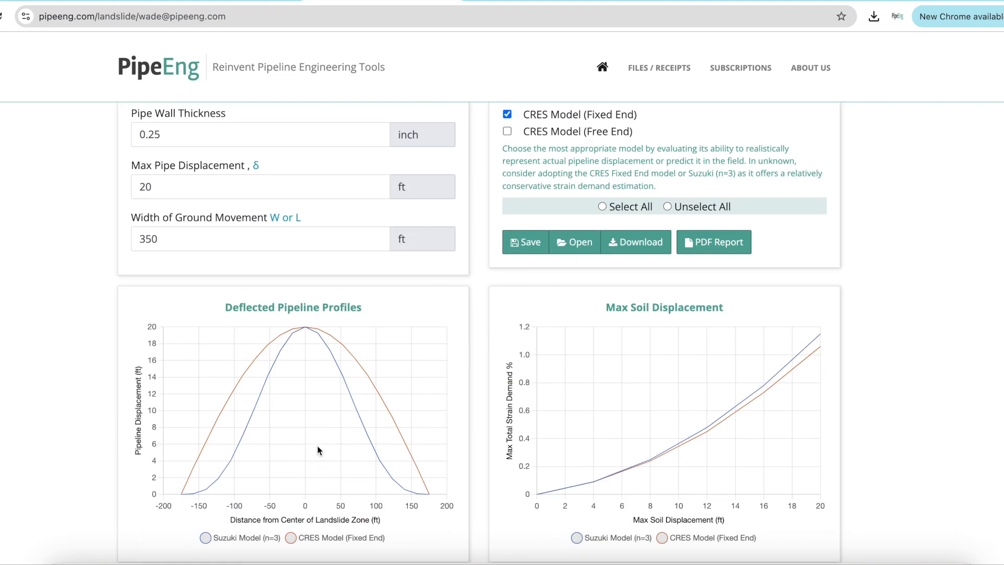
{"action": "scroll", "coordinate": [343, 441], "scroll_direction": "down", "scroll_amount": 1}
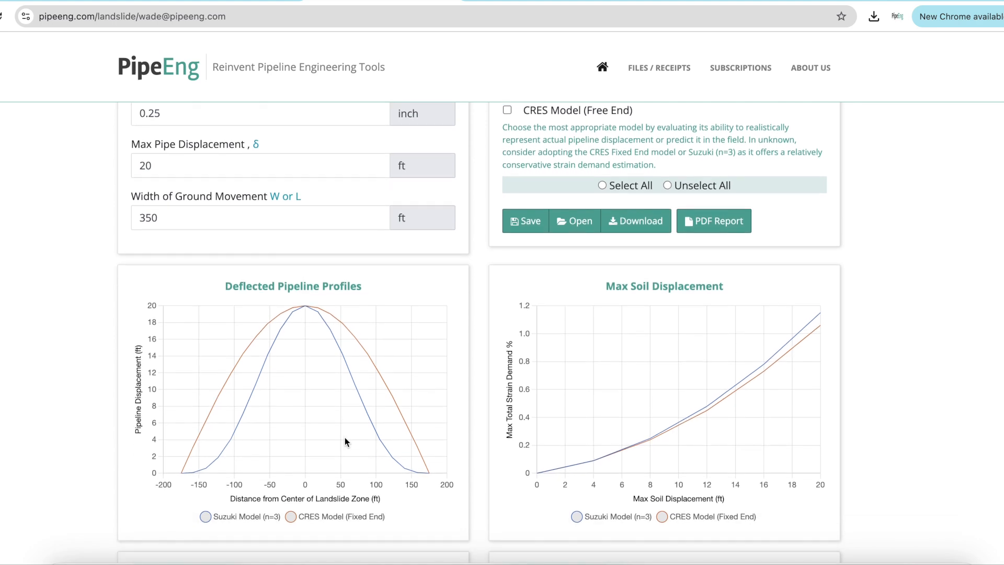
{"action": "scroll", "coordinate": [345, 441], "scroll_direction": "down", "scroll_amount": 1}
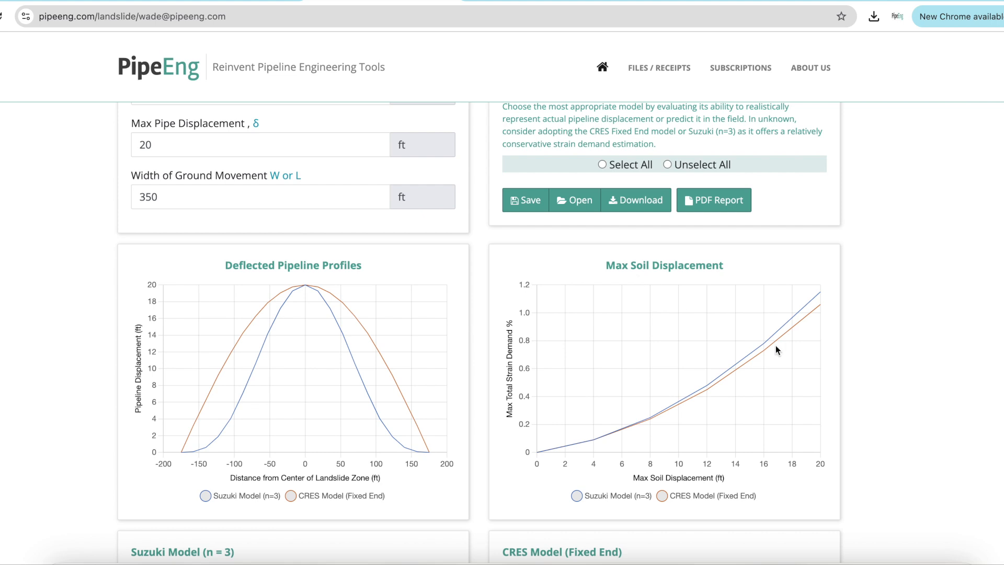
{"action": "scroll", "coordinate": [777, 341], "scroll_direction": "down", "scroll_amount": 1}
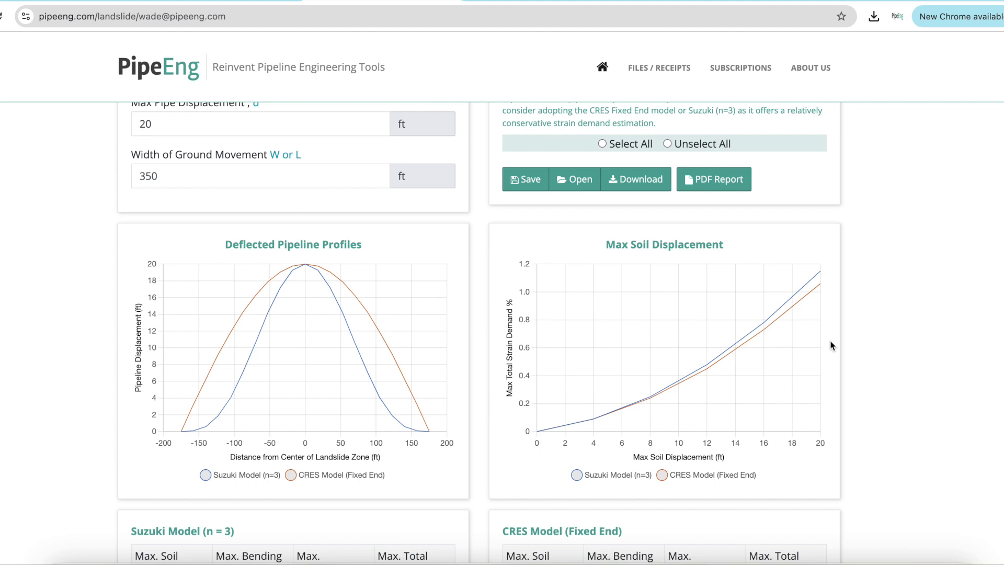
{"action": "scroll", "coordinate": [869, 345], "scroll_direction": "down", "scroll_amount": 5}
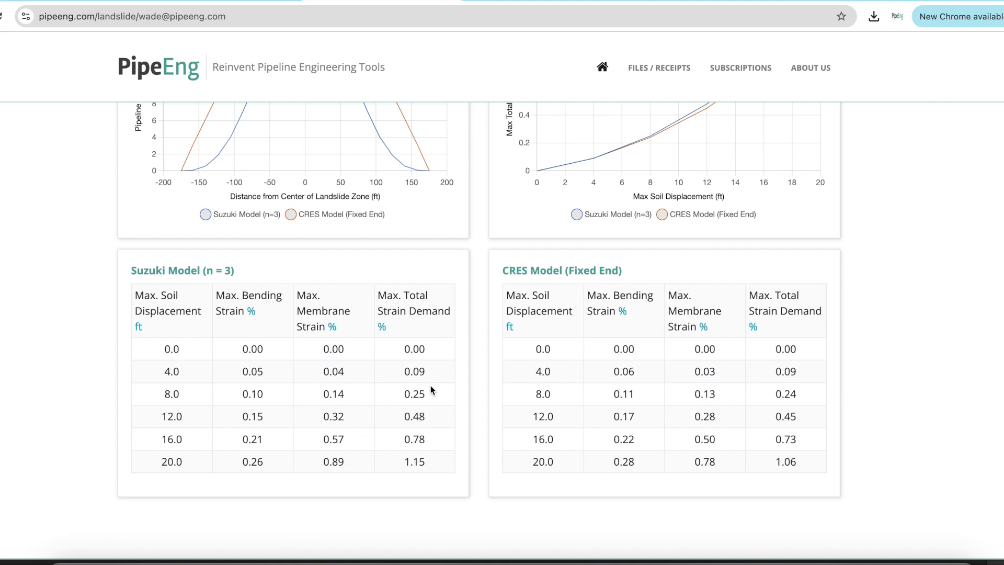
{"action": "scroll", "coordinate": [455, 356], "scroll_direction": "up", "scroll_amount": 10}
{"action": "scroll", "coordinate": [506, 353], "scroll_direction": "down", "scroll_amount": 2}
Reselect all models for the analysis
{"action": "left_click", "coordinate": [611, 411]}
{"action": "scroll", "coordinate": [804, 387], "scroll_direction": "down", "scroll_amount": 7}
{"action": "scroll", "coordinate": [804, 387], "scroll_direction": "down", "scroll_amount": 4}
{"action": "scroll", "coordinate": [803, 387], "scroll_direction": "down", "scroll_amount": 7}
{"action": "scroll", "coordinate": [690, 388], "scroll_direction": "up", "scroll_amount": 13}
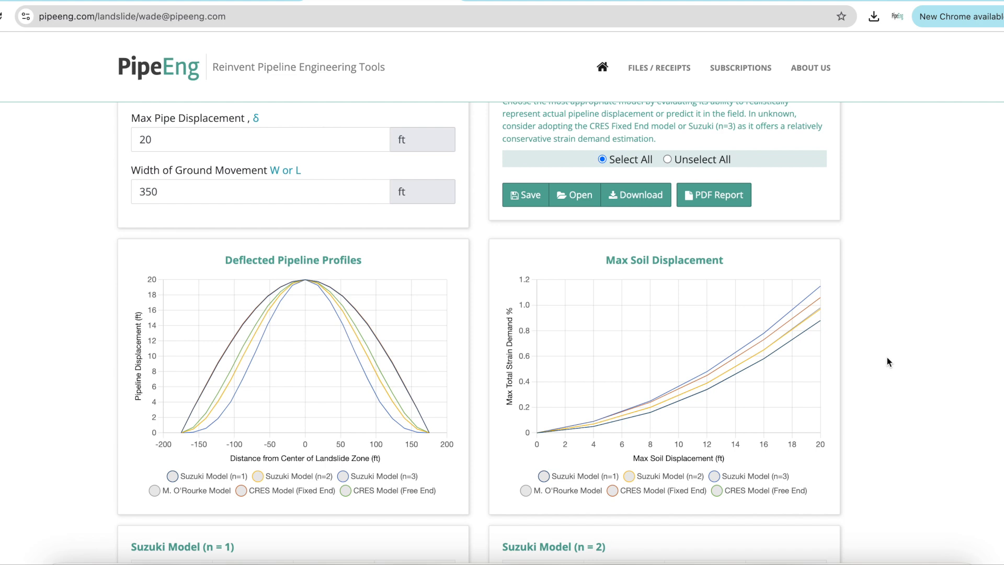
Toggle individual model curves on the Max Soil Displacement chart legend to compare them
{"action": "left_click", "coordinate": [562, 477]}
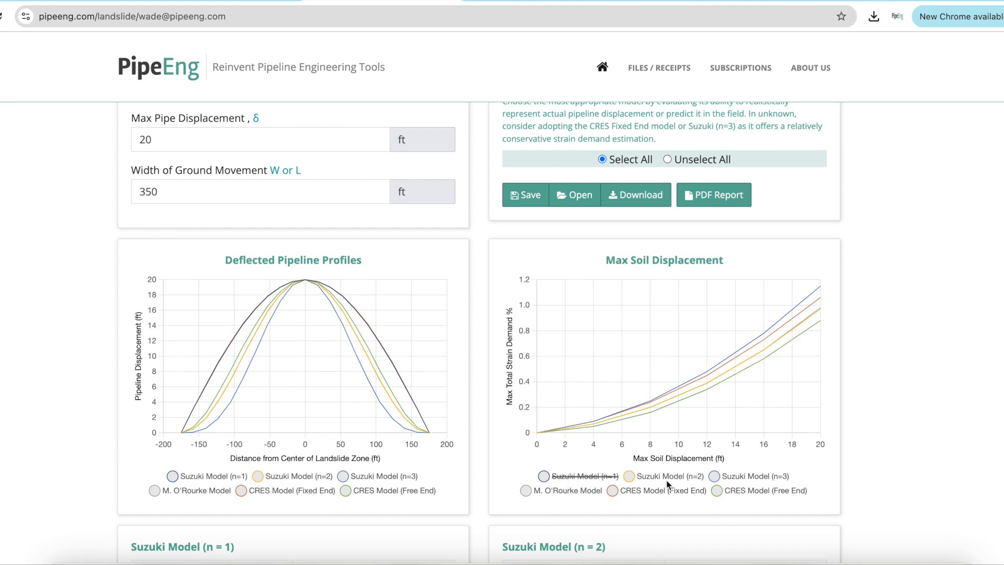
{"action": "left_click", "coordinate": [690, 479]}
{"action": "left_click", "coordinate": [724, 477]}
{"action": "left_click", "coordinate": [725, 478]}
{"action": "left_click", "coordinate": [687, 477]}
{"action": "left_click", "coordinate": [594, 477]}
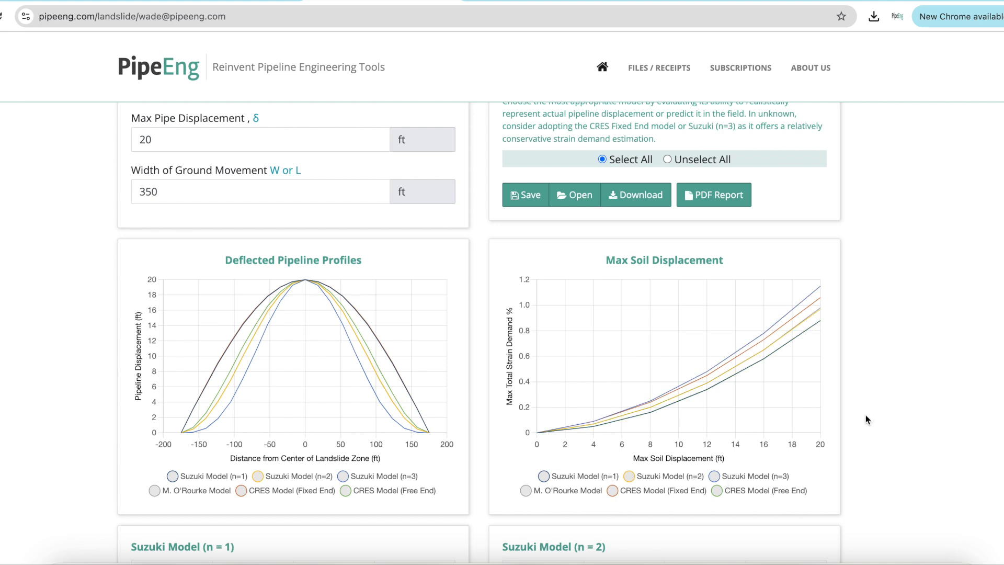
Open the Save, Open and Download file dialogs in turn, closing each without using it
{"action": "scroll", "coordinate": [866, 419], "scroll_direction": "up", "scroll_amount": 4}
{"action": "scroll", "coordinate": [883, 422], "scroll_direction": "up", "scroll_amount": 1}
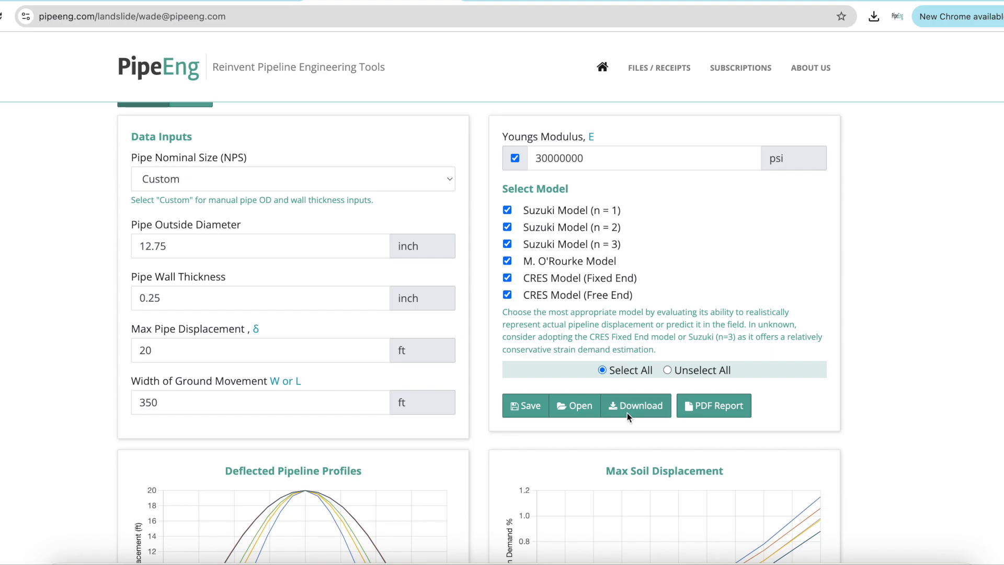
{"action": "left_click", "coordinate": [518, 404]}
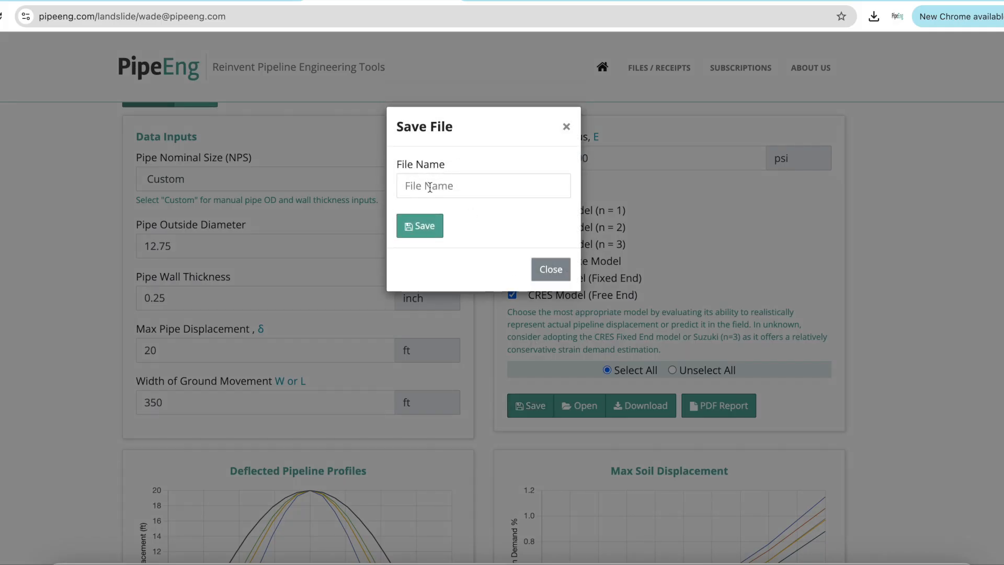
{"action": "left_click", "coordinate": [566, 126]}
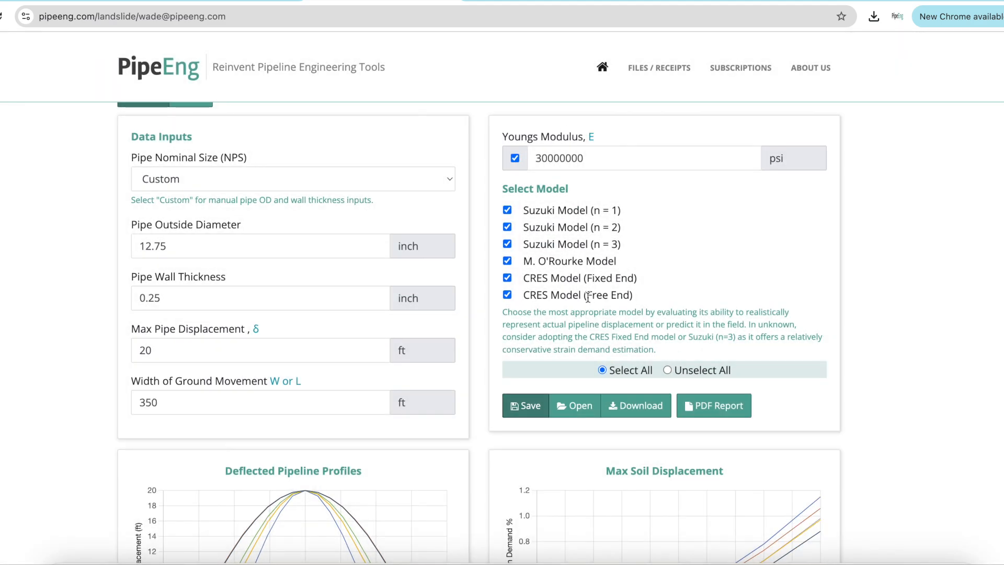
{"action": "left_click", "coordinate": [592, 408]}
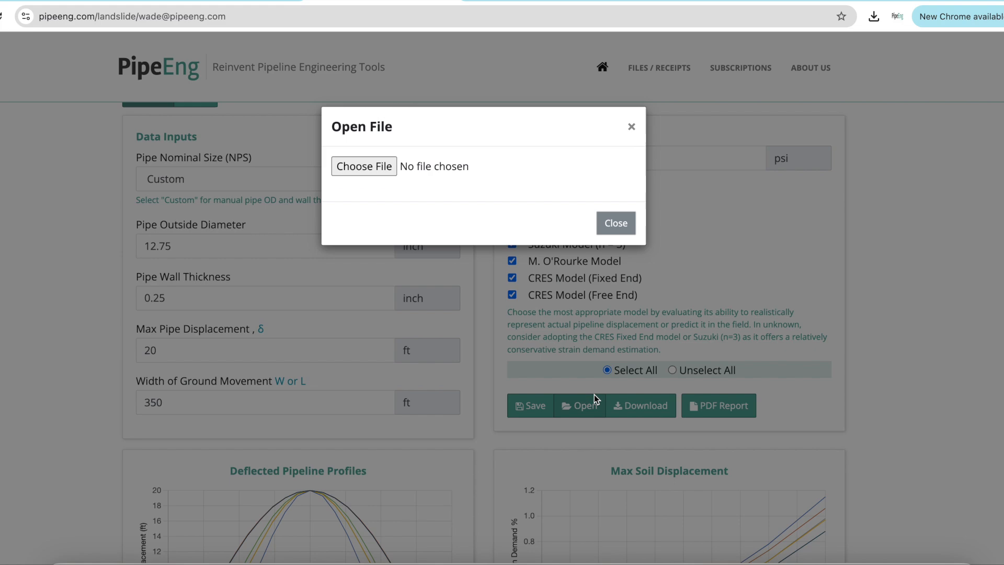
{"action": "left_click", "coordinate": [630, 127]}
{"action": "left_click", "coordinate": [637, 409]}
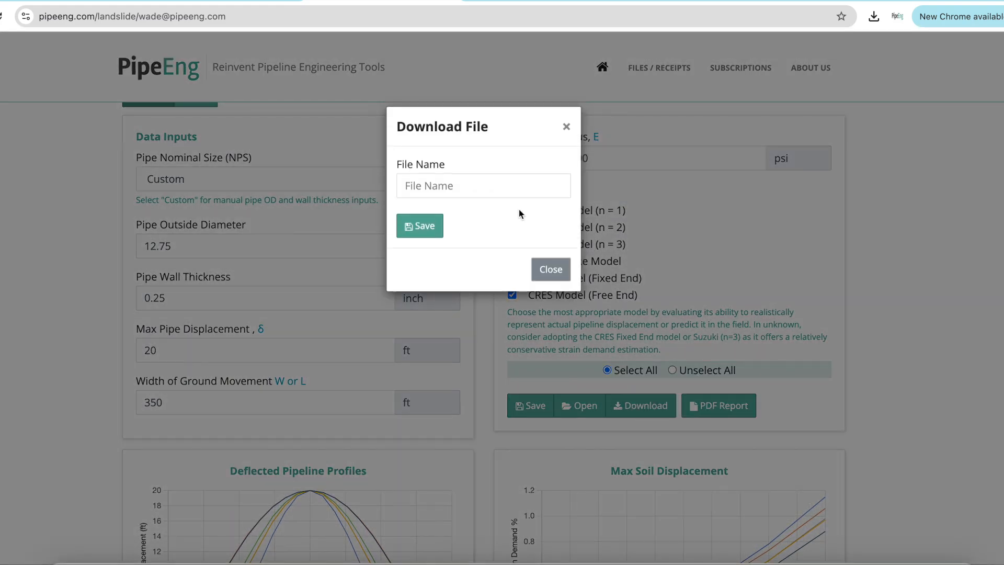
{"action": "left_click", "coordinate": [567, 127]}
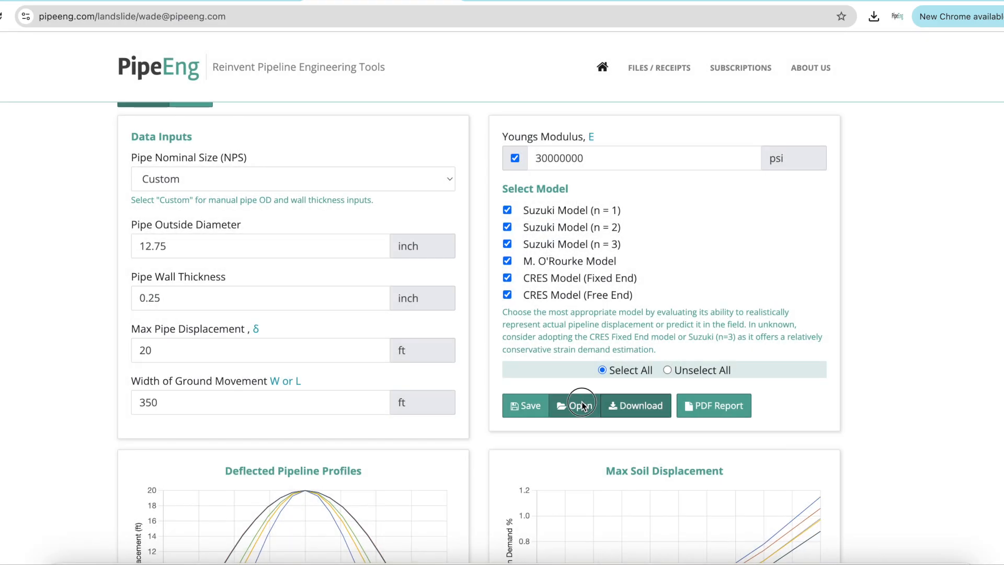
{"action": "left_click", "coordinate": [580, 405]}
{"action": "left_click", "coordinate": [631, 122]}
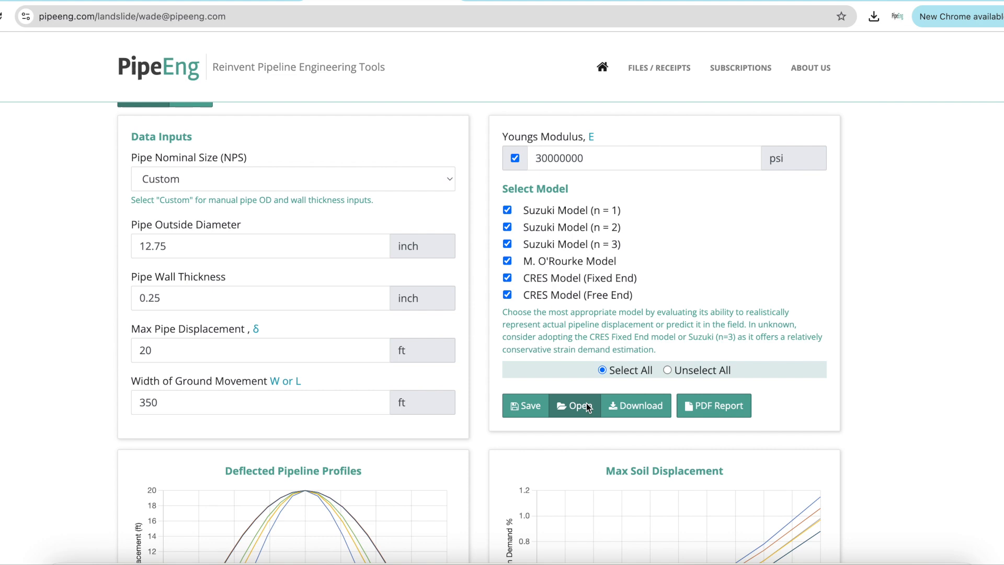
Open the PDF Report options dialog to view its fields, then close it
{"action": "left_click", "coordinate": [711, 412]}
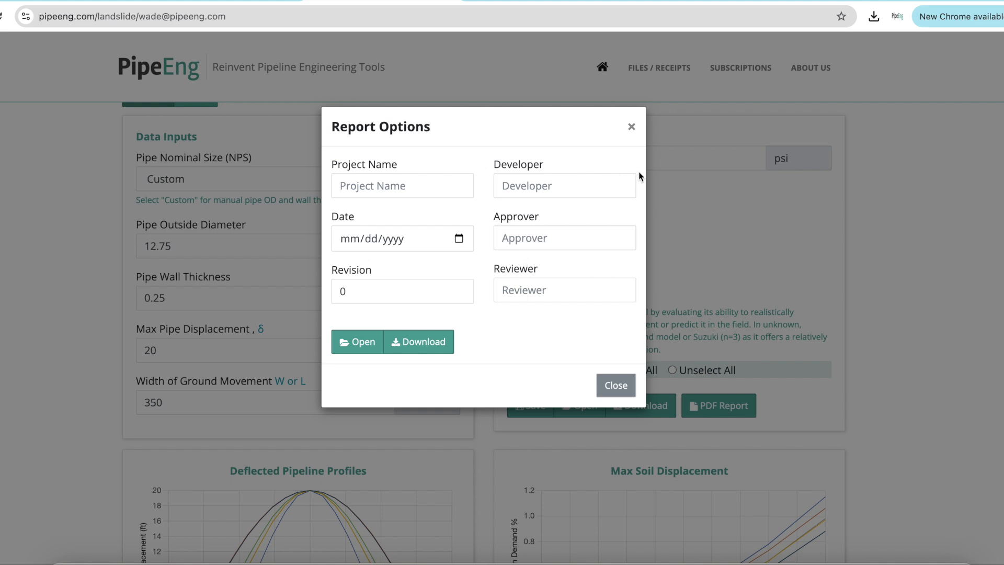
{"action": "left_click", "coordinate": [632, 127]}
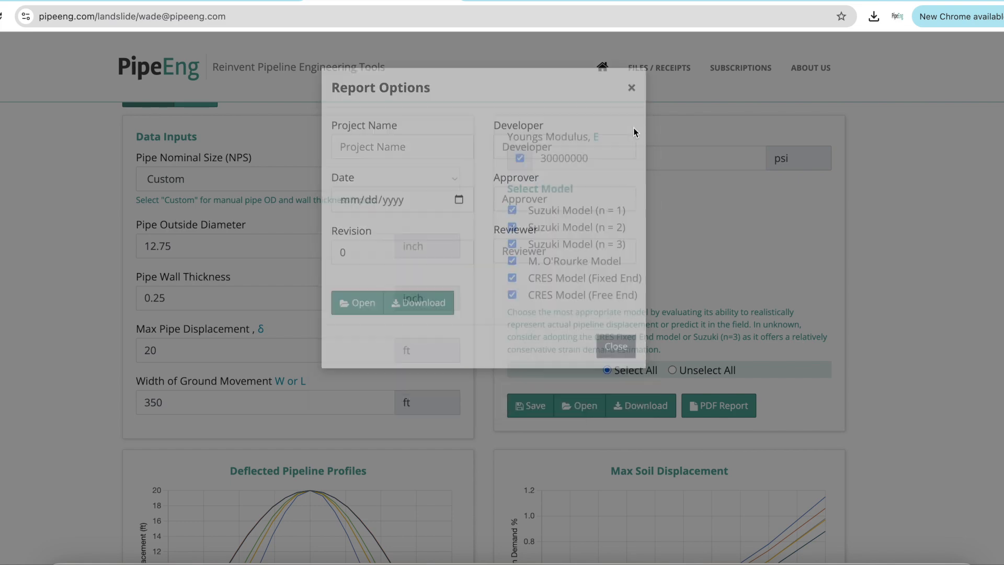
{"action": "scroll", "coordinate": [911, 269], "scroll_direction": "up", "scroll_amount": 4}
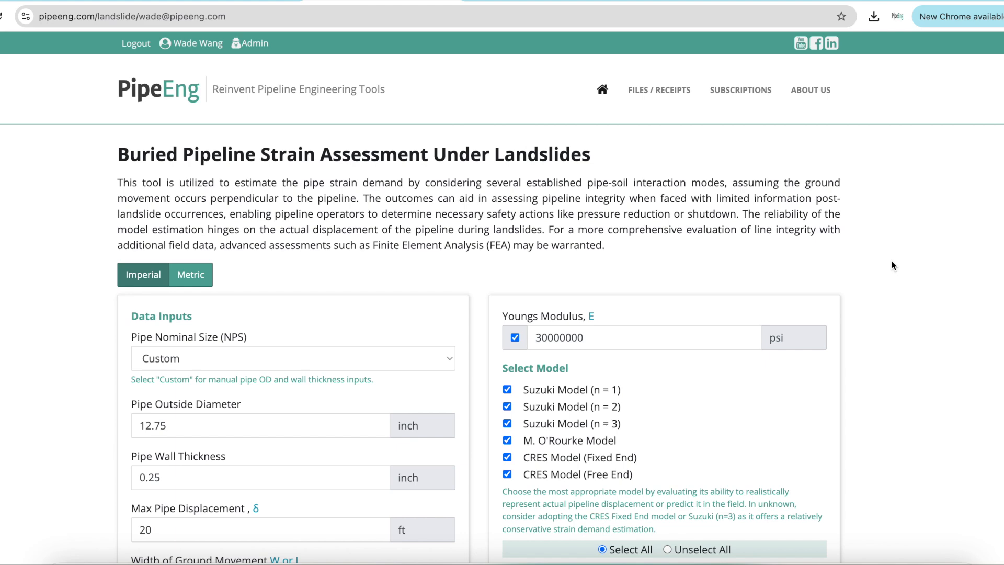
{"action": "scroll", "coordinate": [891, 265], "scroll_direction": "down", "scroll_amount": 1}
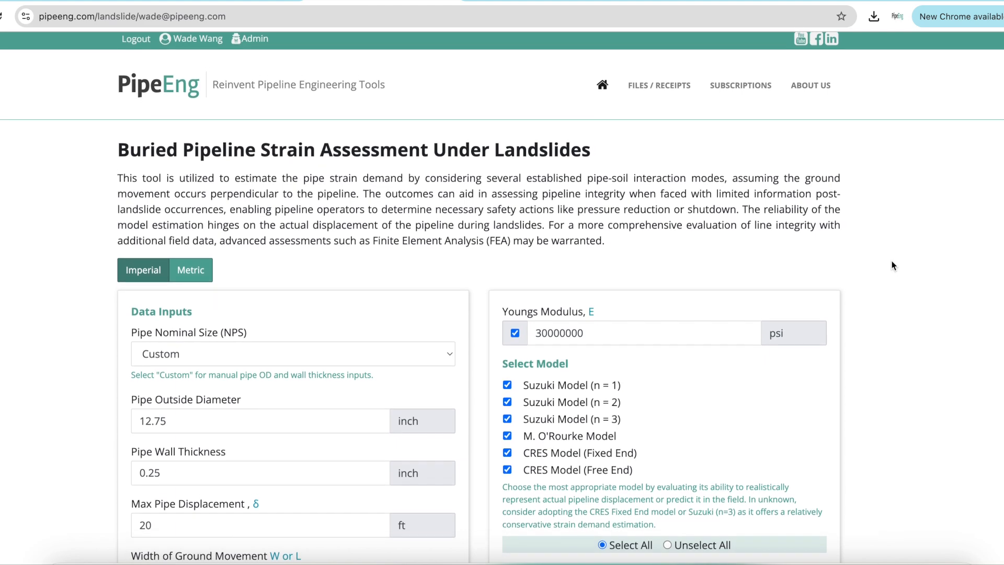